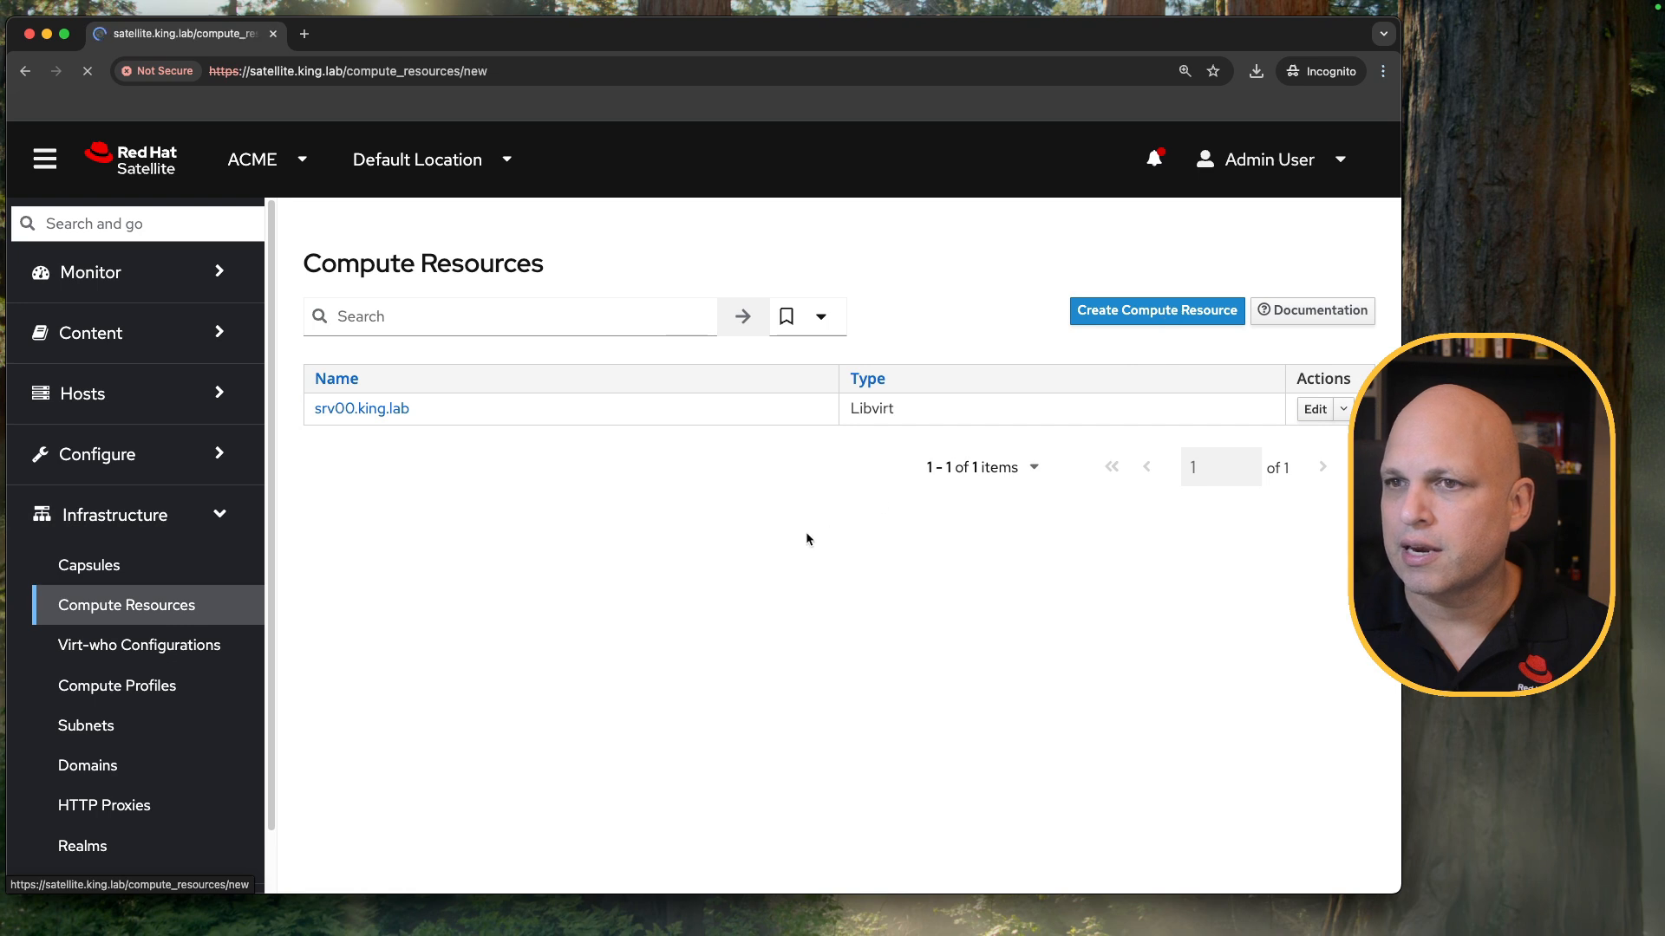
Choose EC2 as the new compute resource's provider and review its access key, secret key and region fields.
left_click(58, 176)
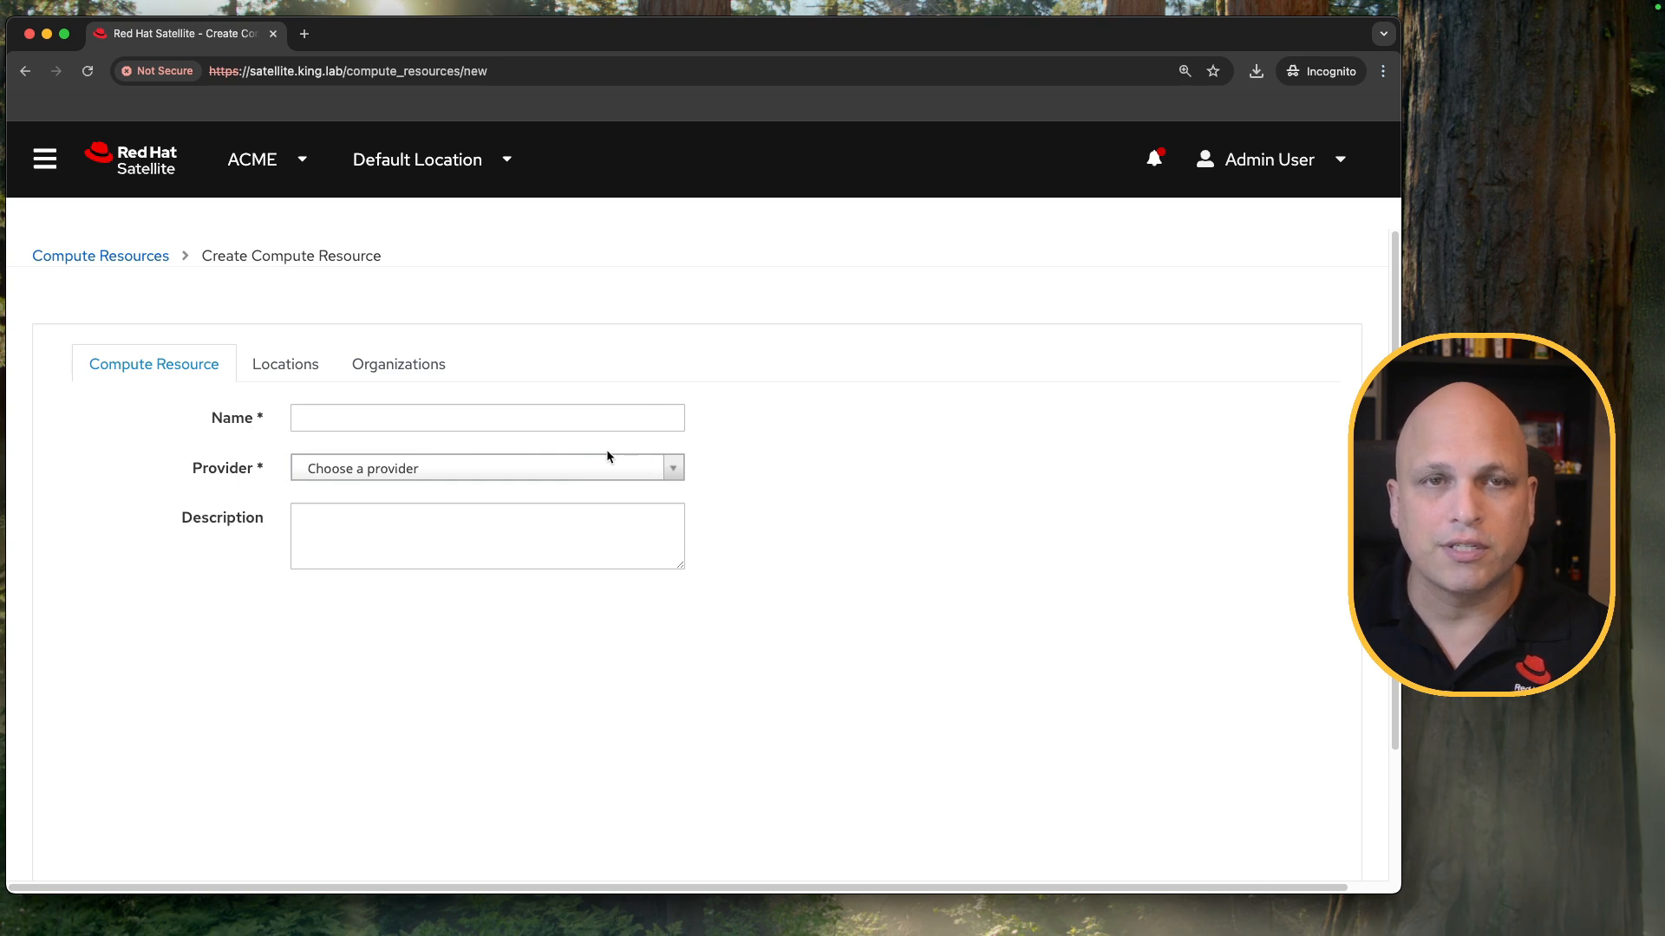
left_click(670, 478)
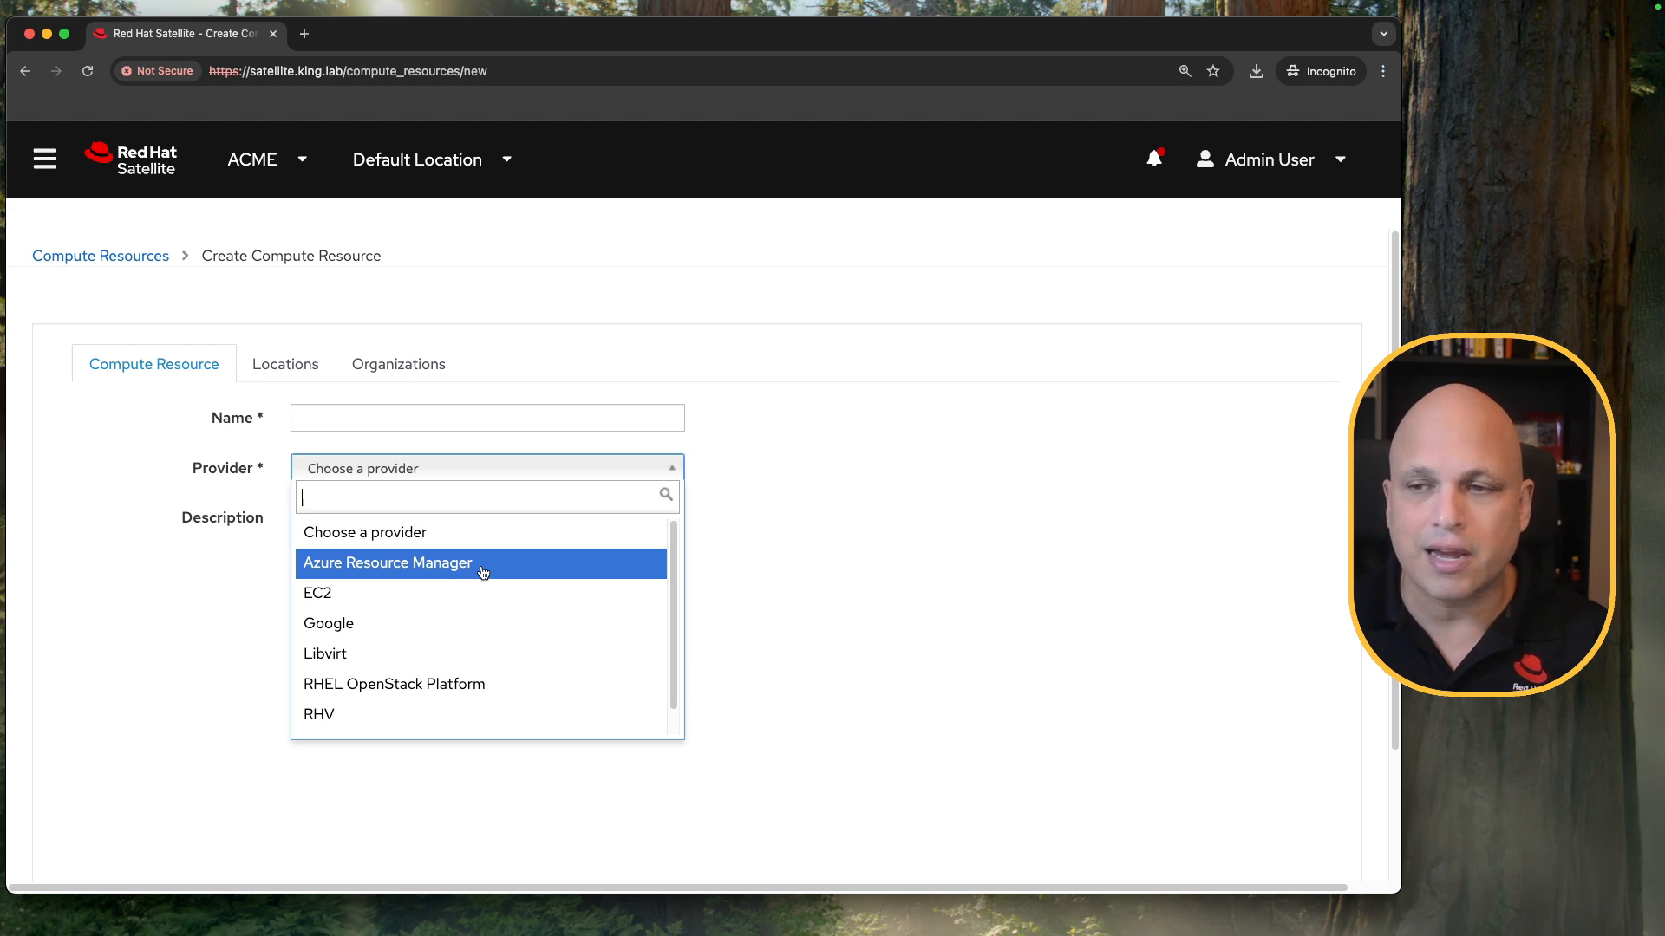
left_click(457, 595)
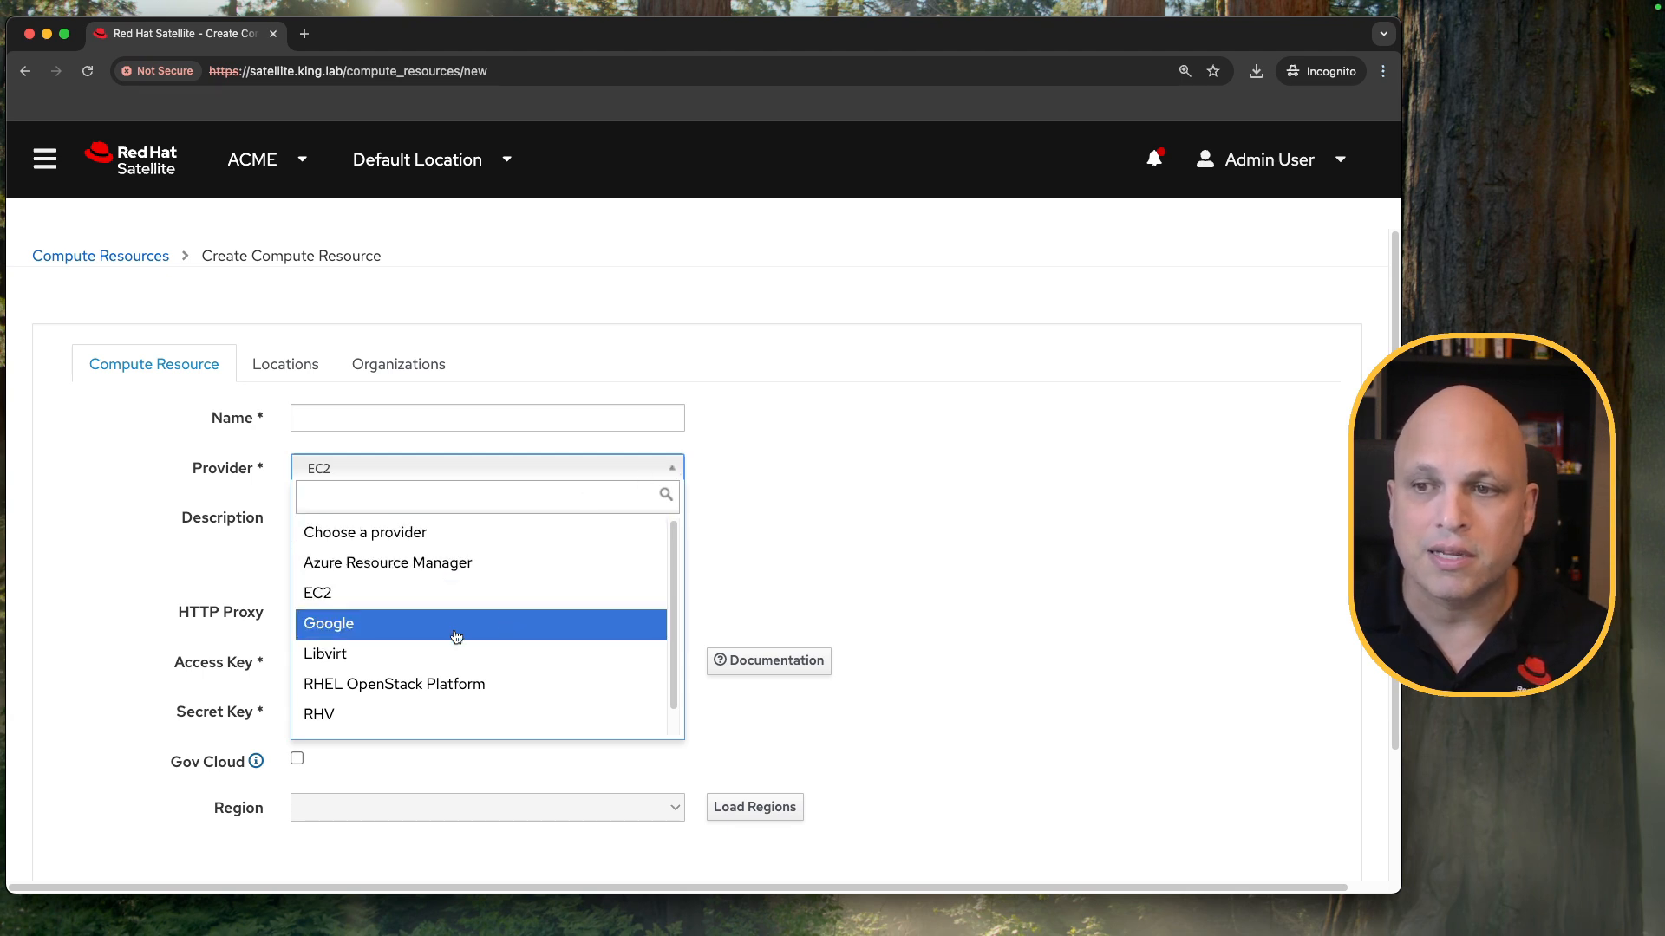
scroll(455, 635, "down", 1)
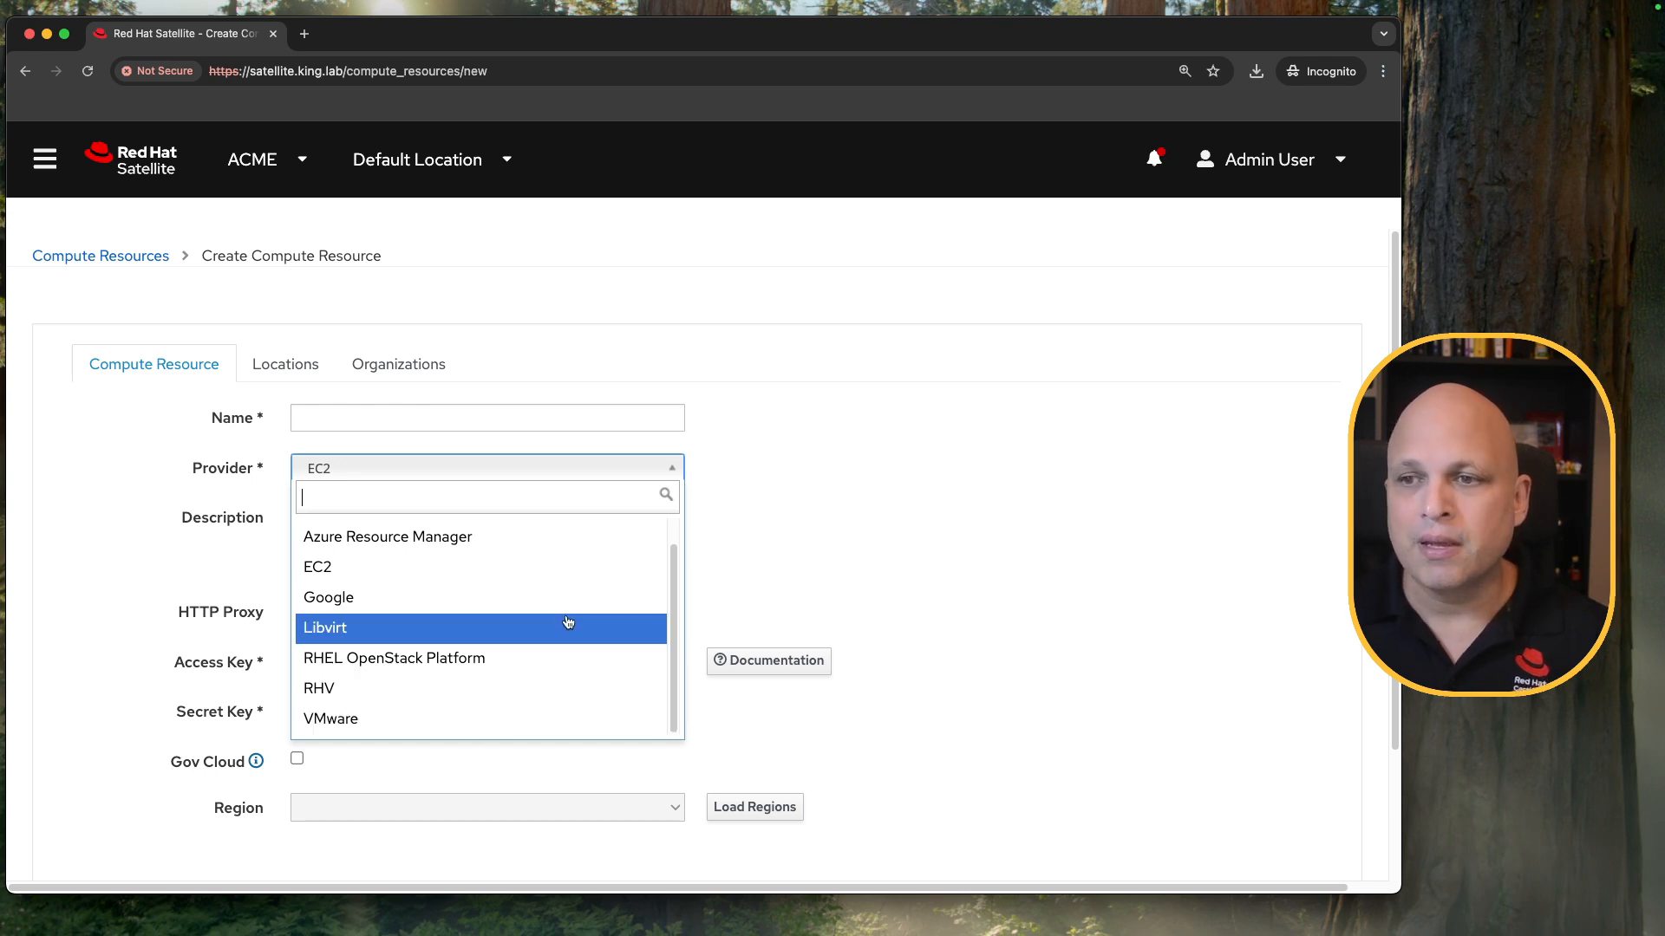
left_click(538, 568)
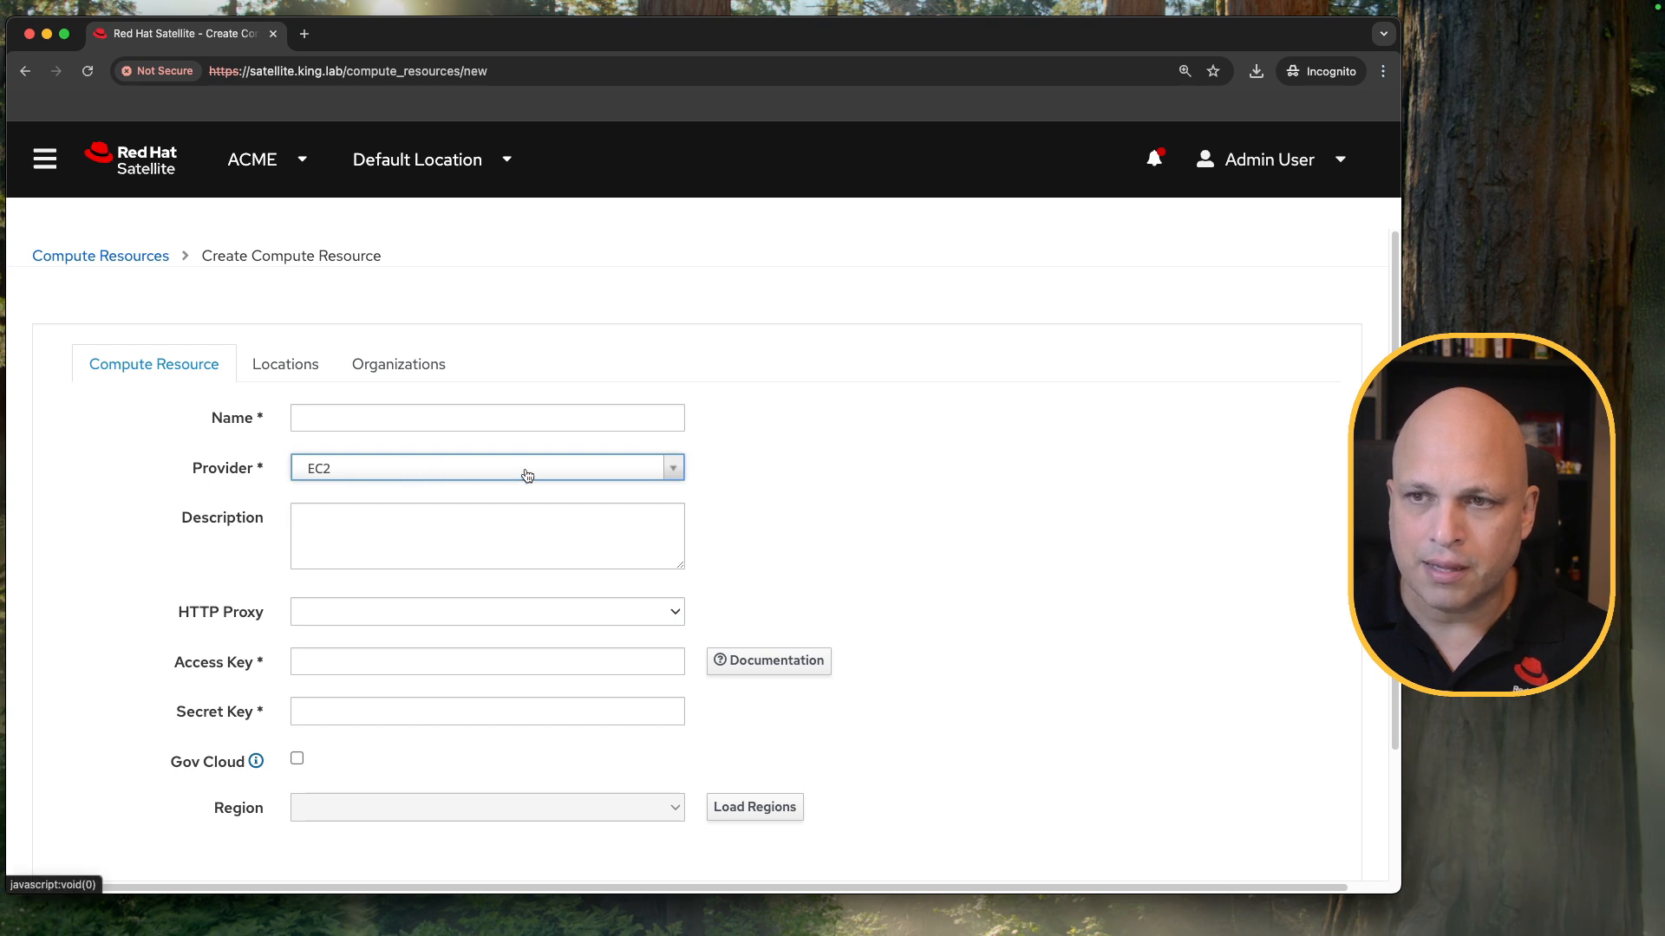
scroll(377, 572, "down", 1)
scroll(378, 572, "down", 3)
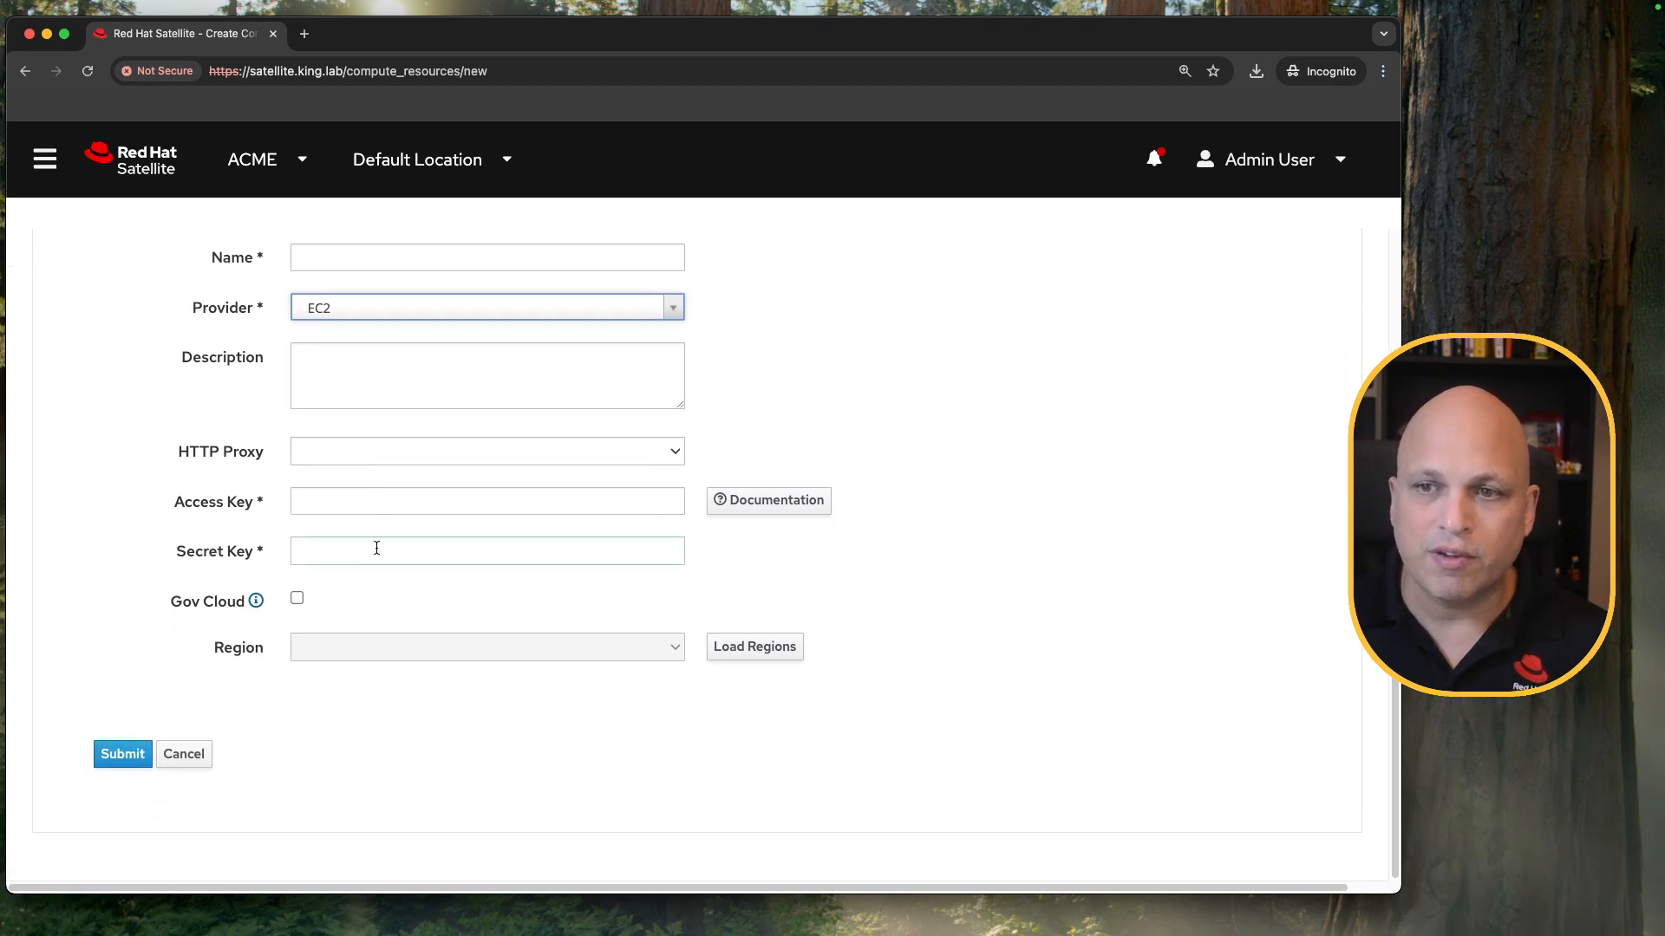
scroll(368, 509, "up", 2)
left_click(322, 596)
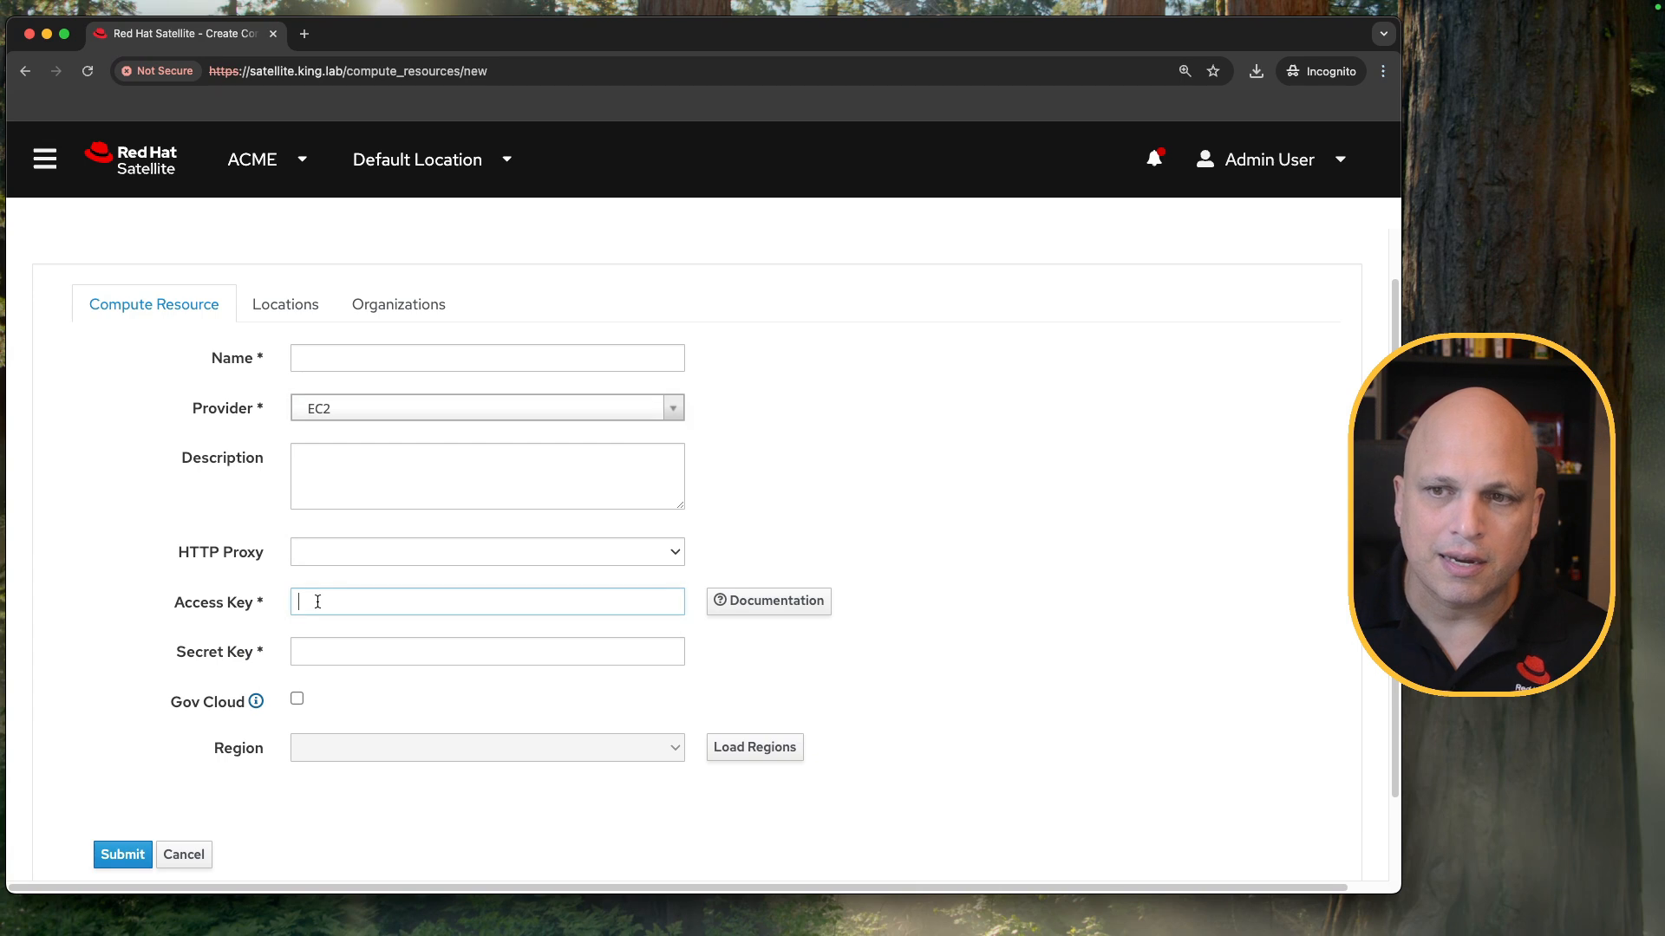
left_click(334, 657)
scroll(399, 633, "down", 1)
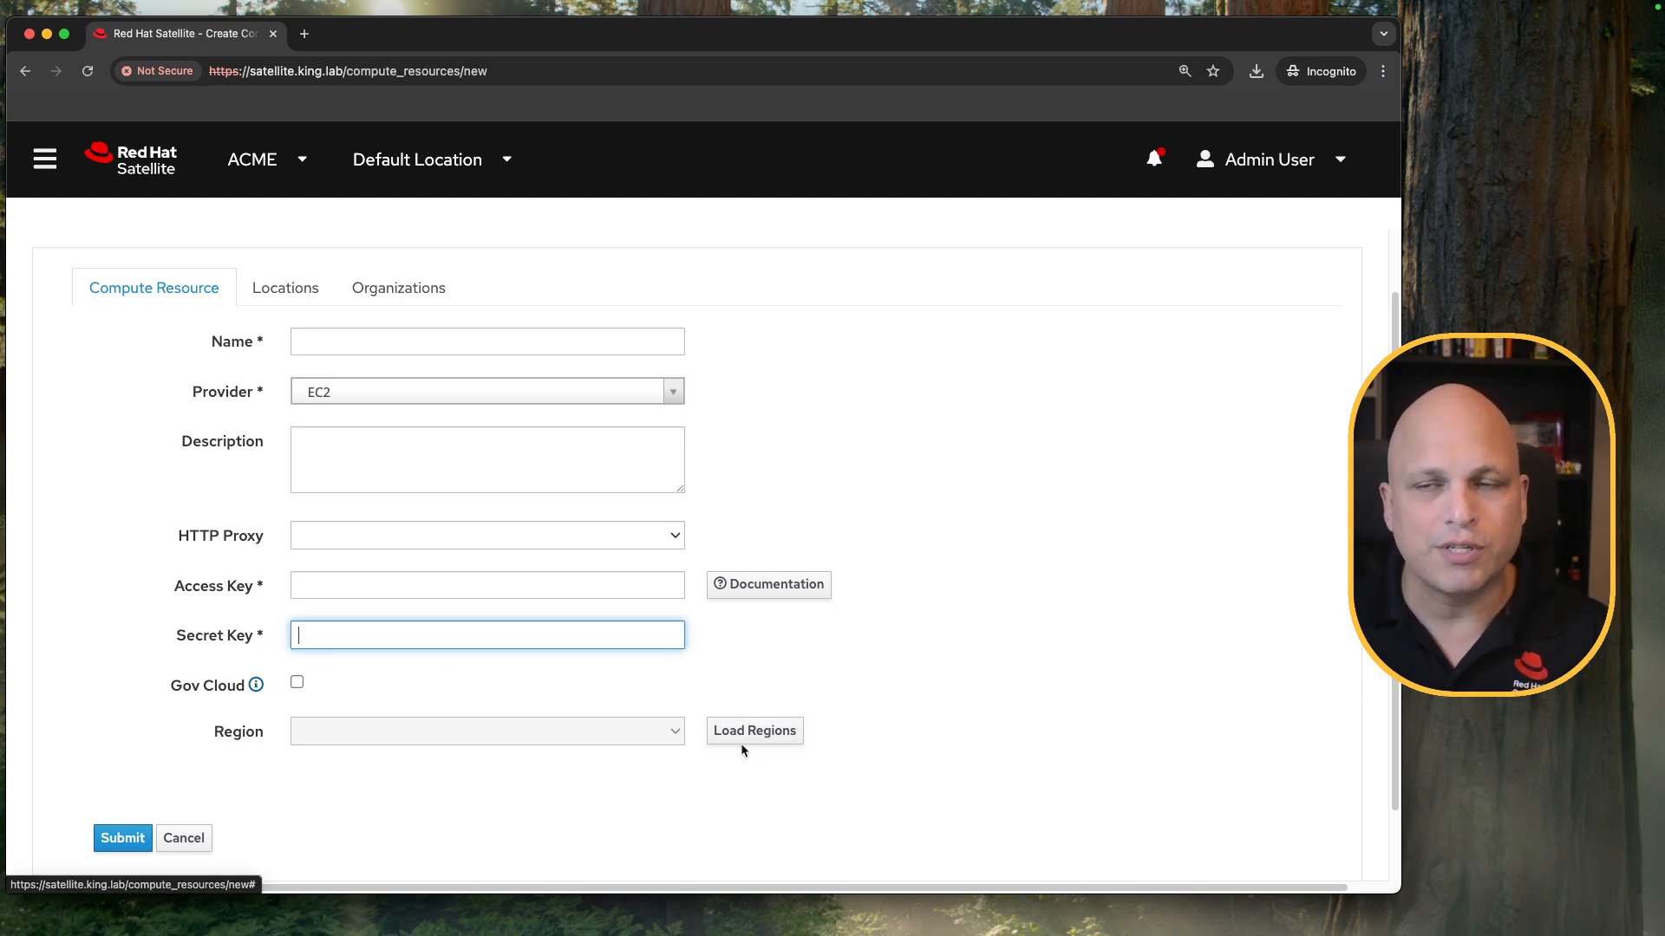
View the new compute resource's Azure Resource Manager fields, and switch its provider to VMware.
left_click(400, 387)
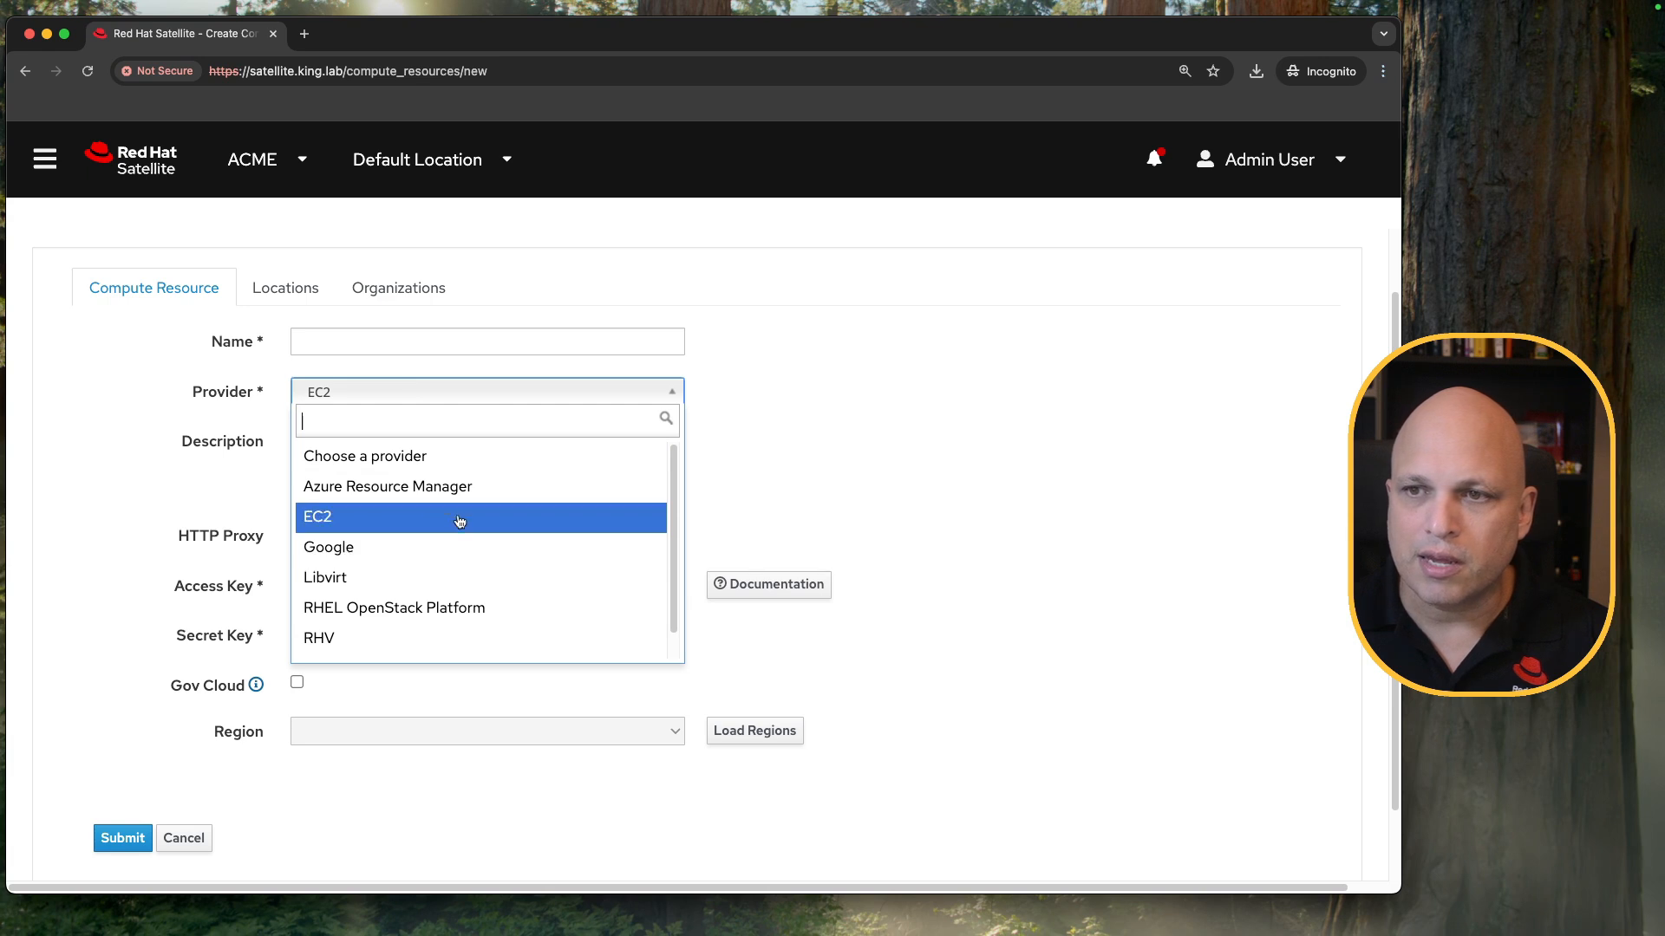
left_click(461, 482)
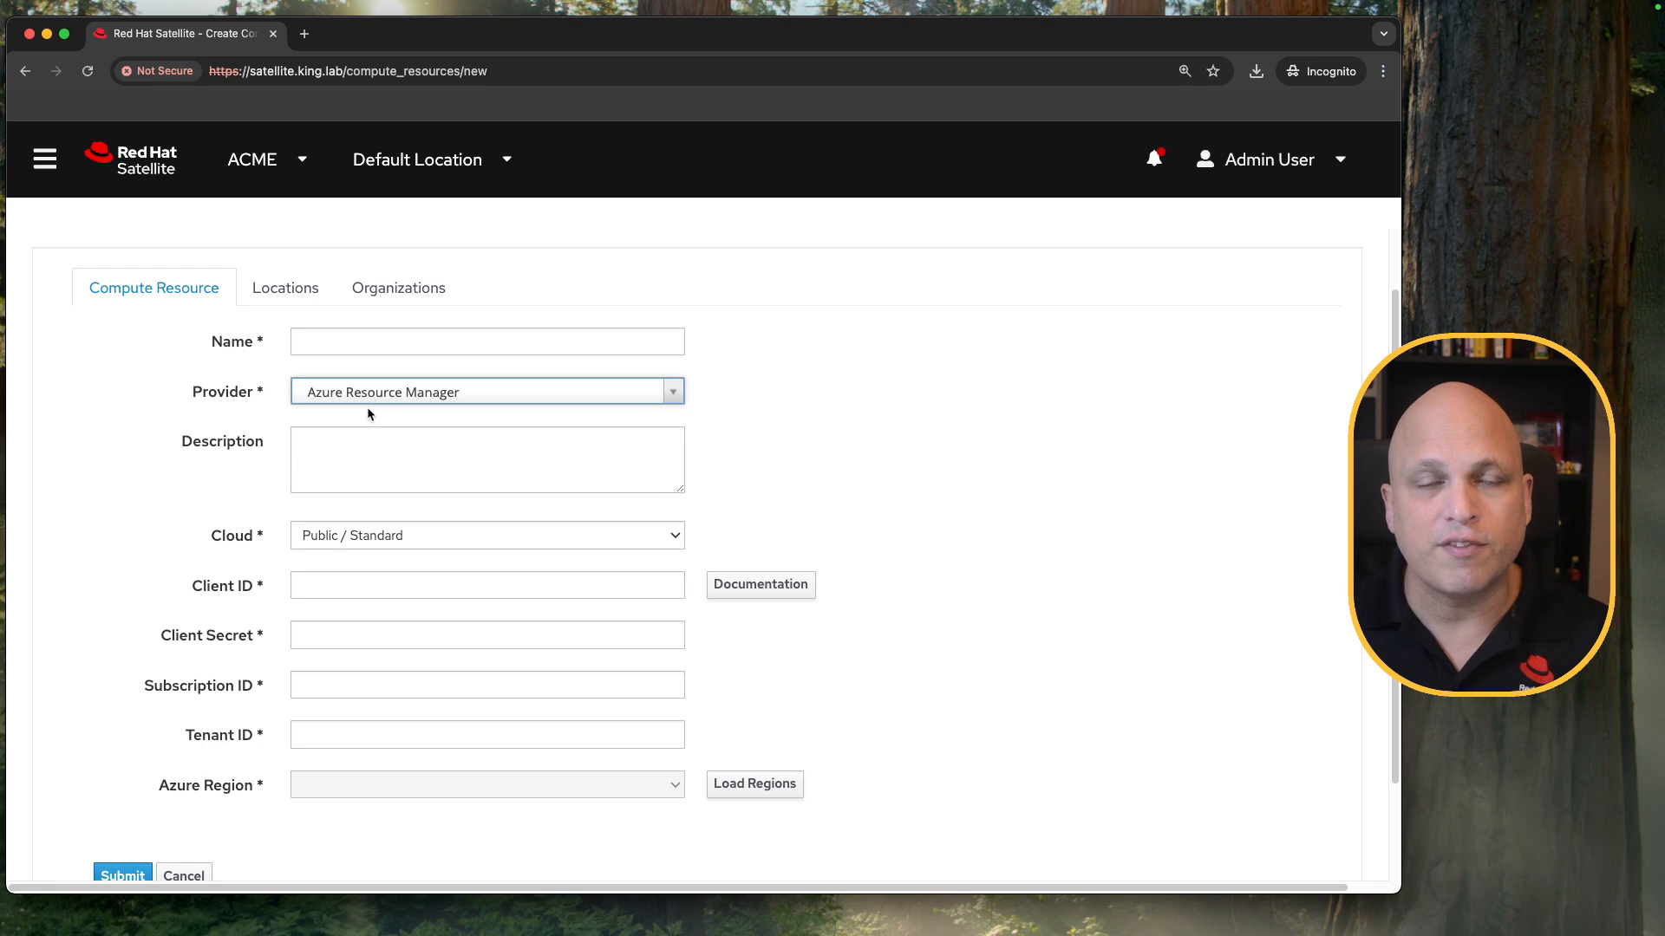
left_click(534, 394)
scroll(486, 577, "down", 1)
left_click(442, 638)
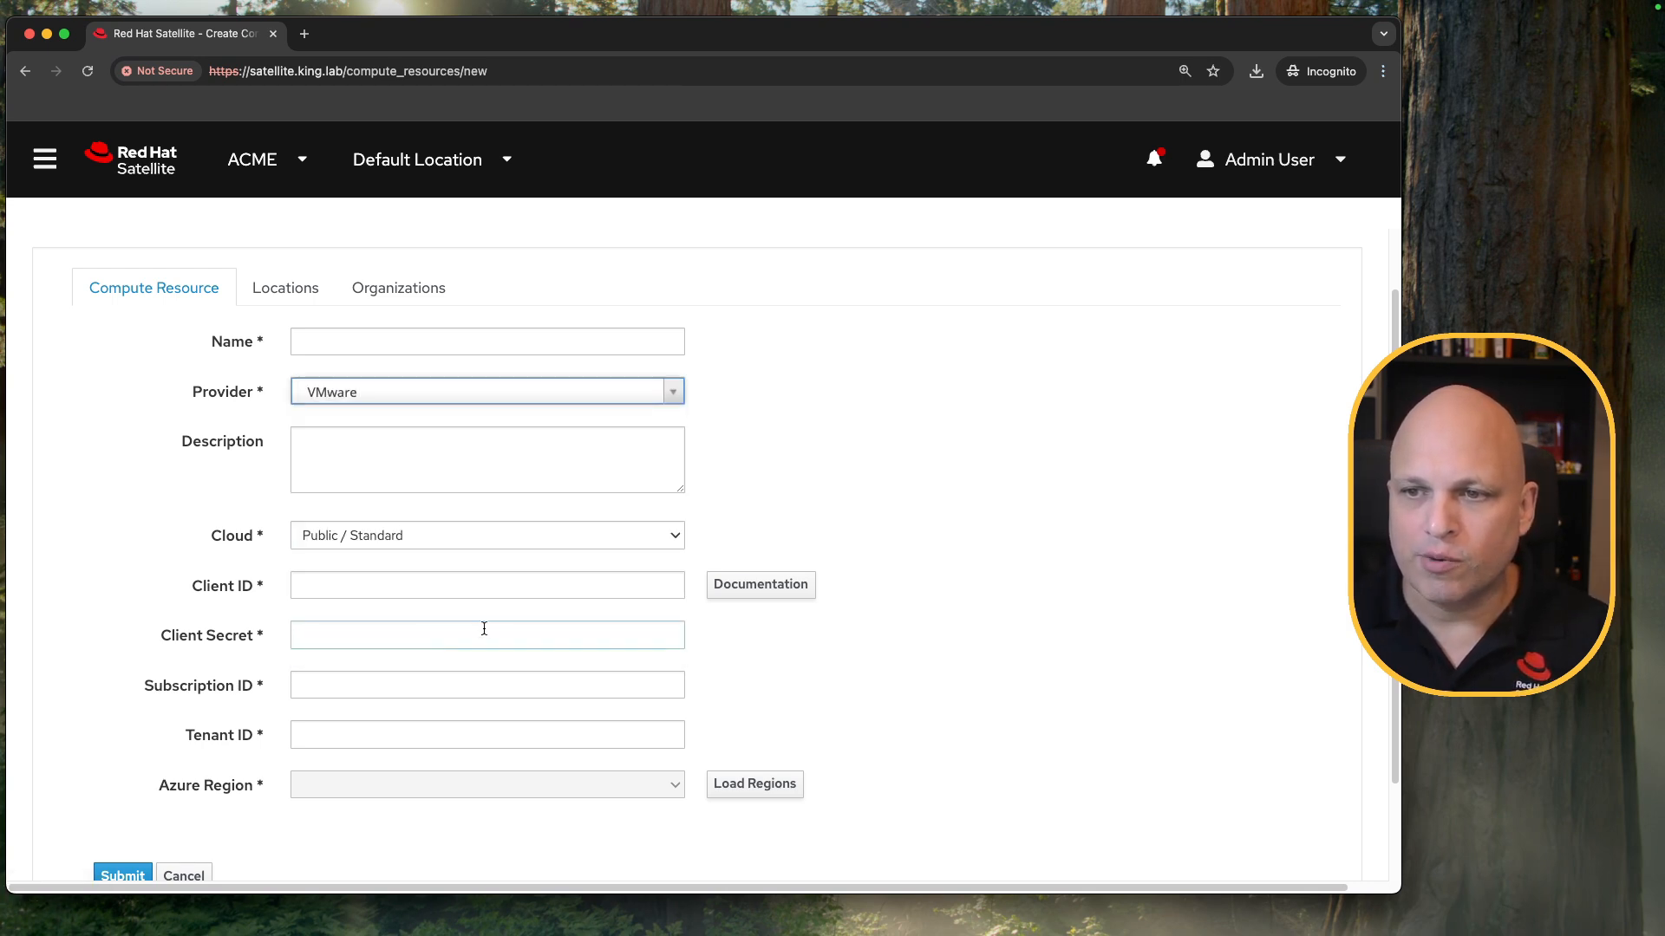
Review the VMware provider's settings, including vCenter server, username, password, datacenter, display type and caching.
scroll(737, 430, "down", 1)
left_click(475, 321)
left_click(762, 304)
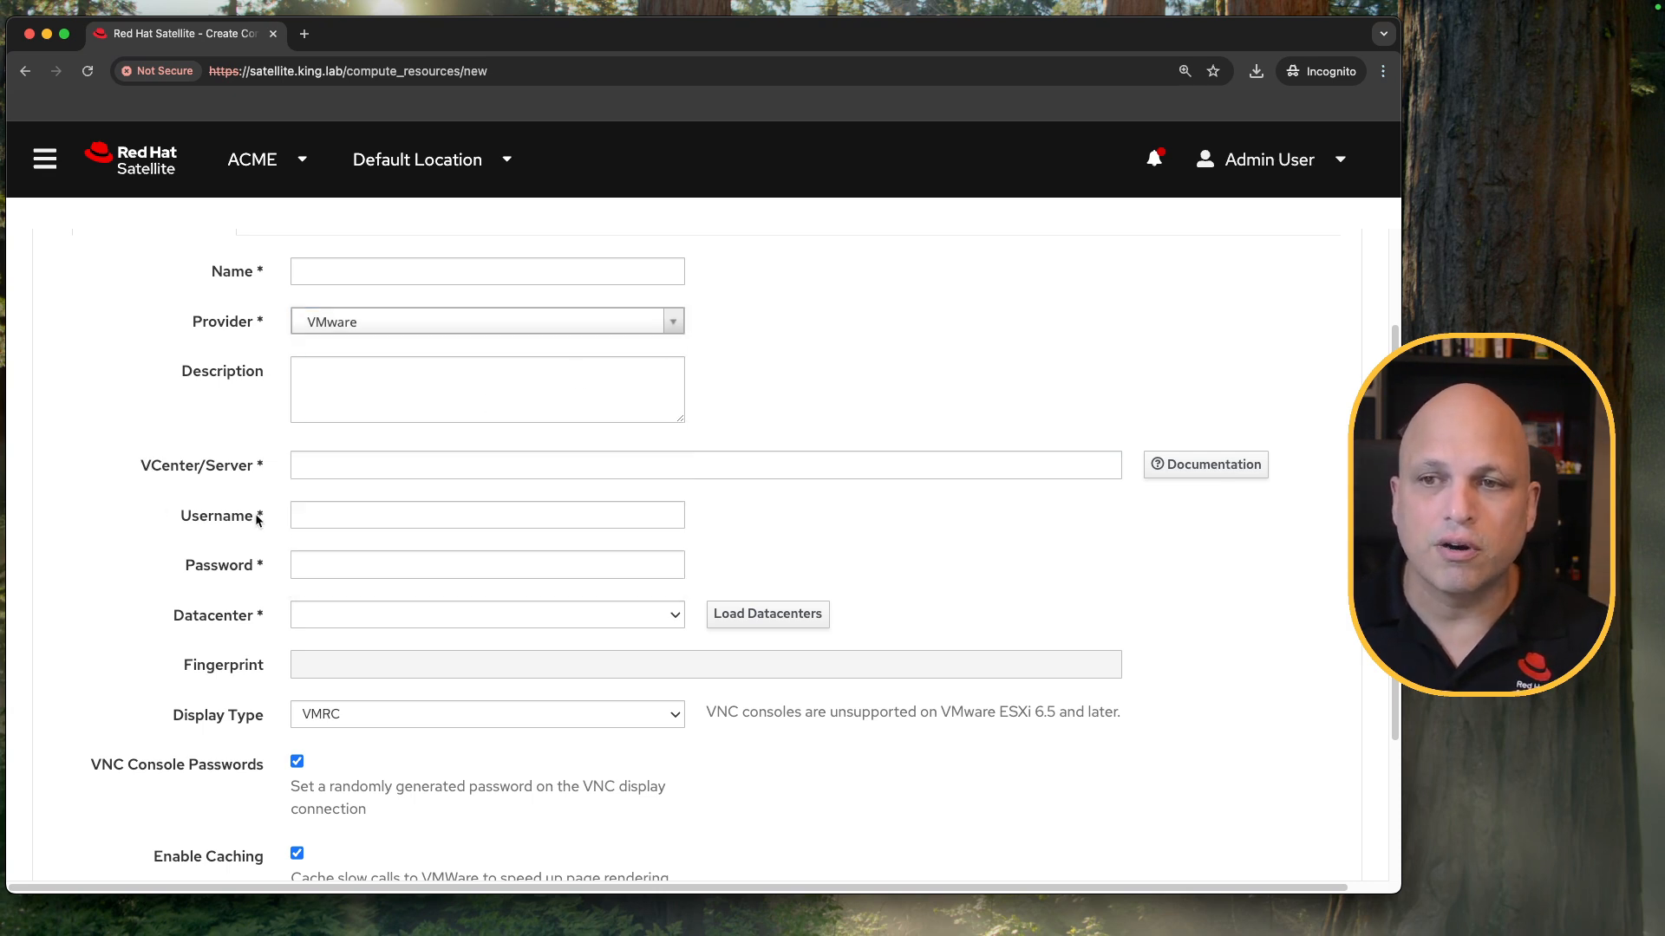
left_click(322, 461)
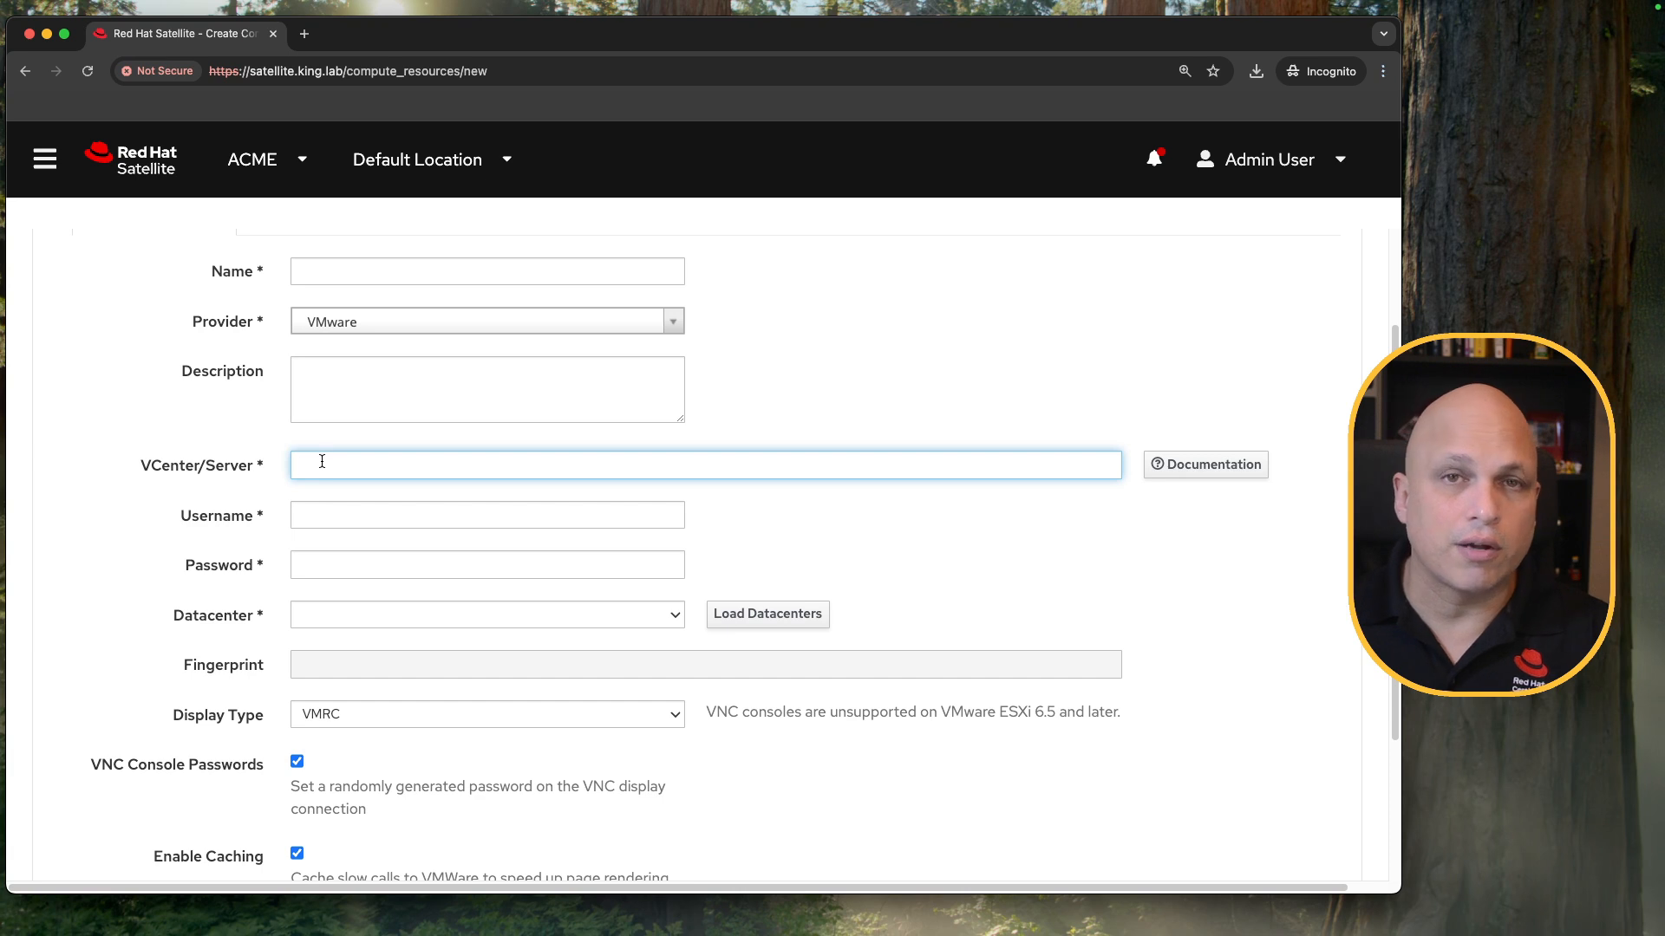
left_click(331, 517)
left_click(302, 565)
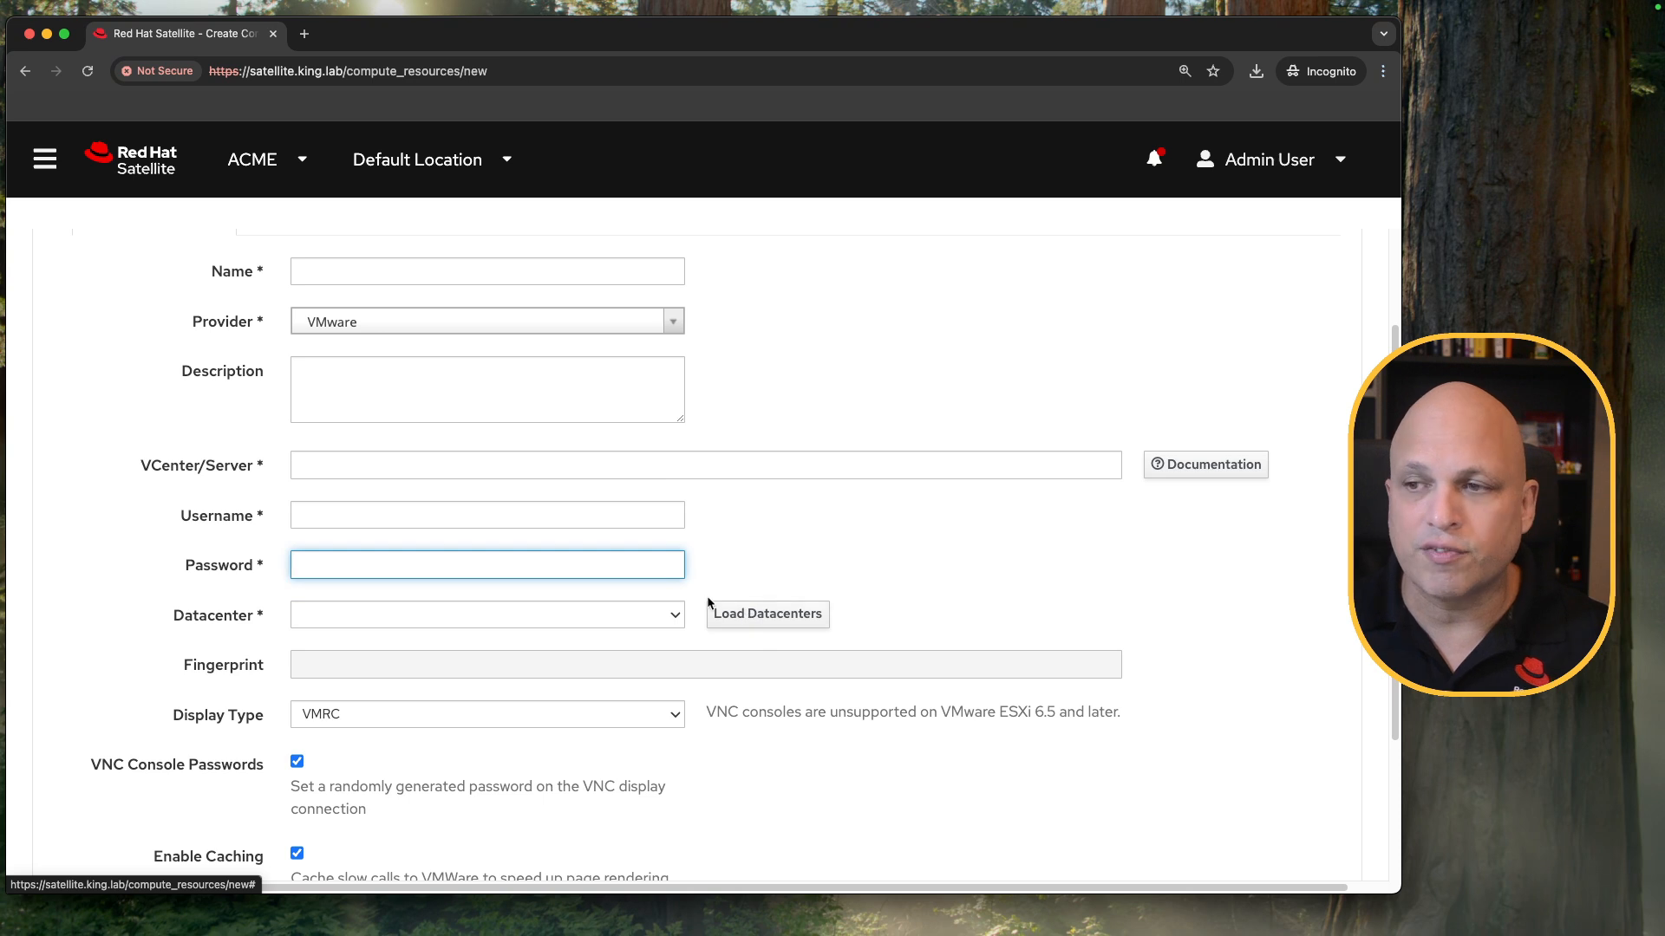
scroll(480, 605, "down", 3)
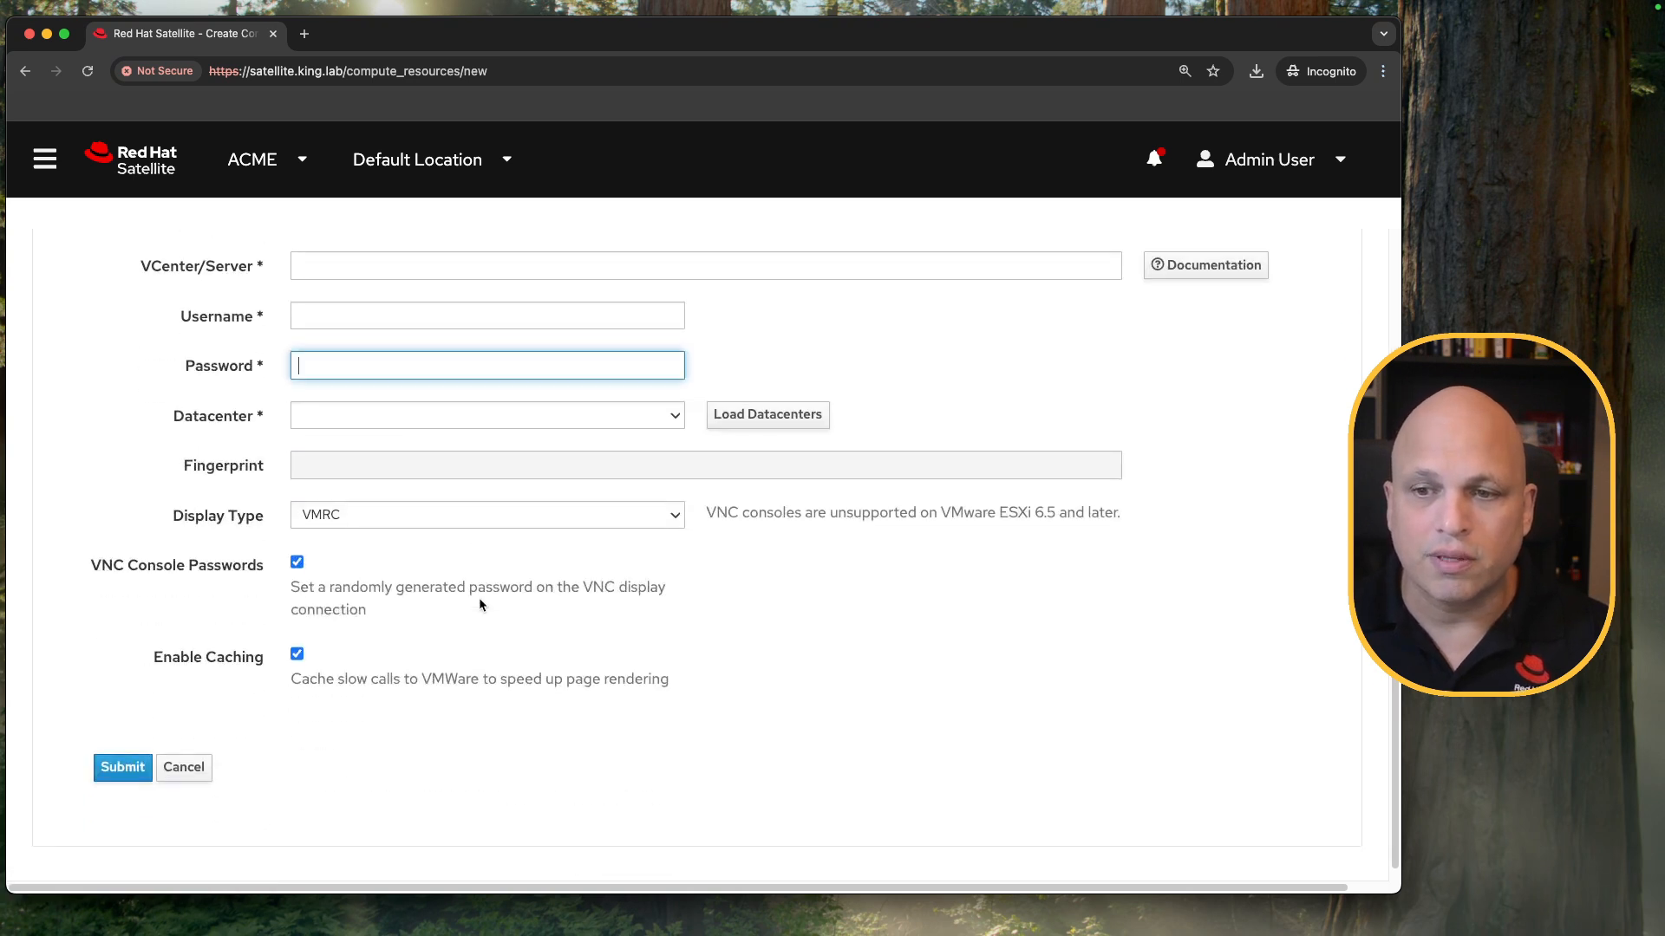
scroll(479, 598, "up", 5)
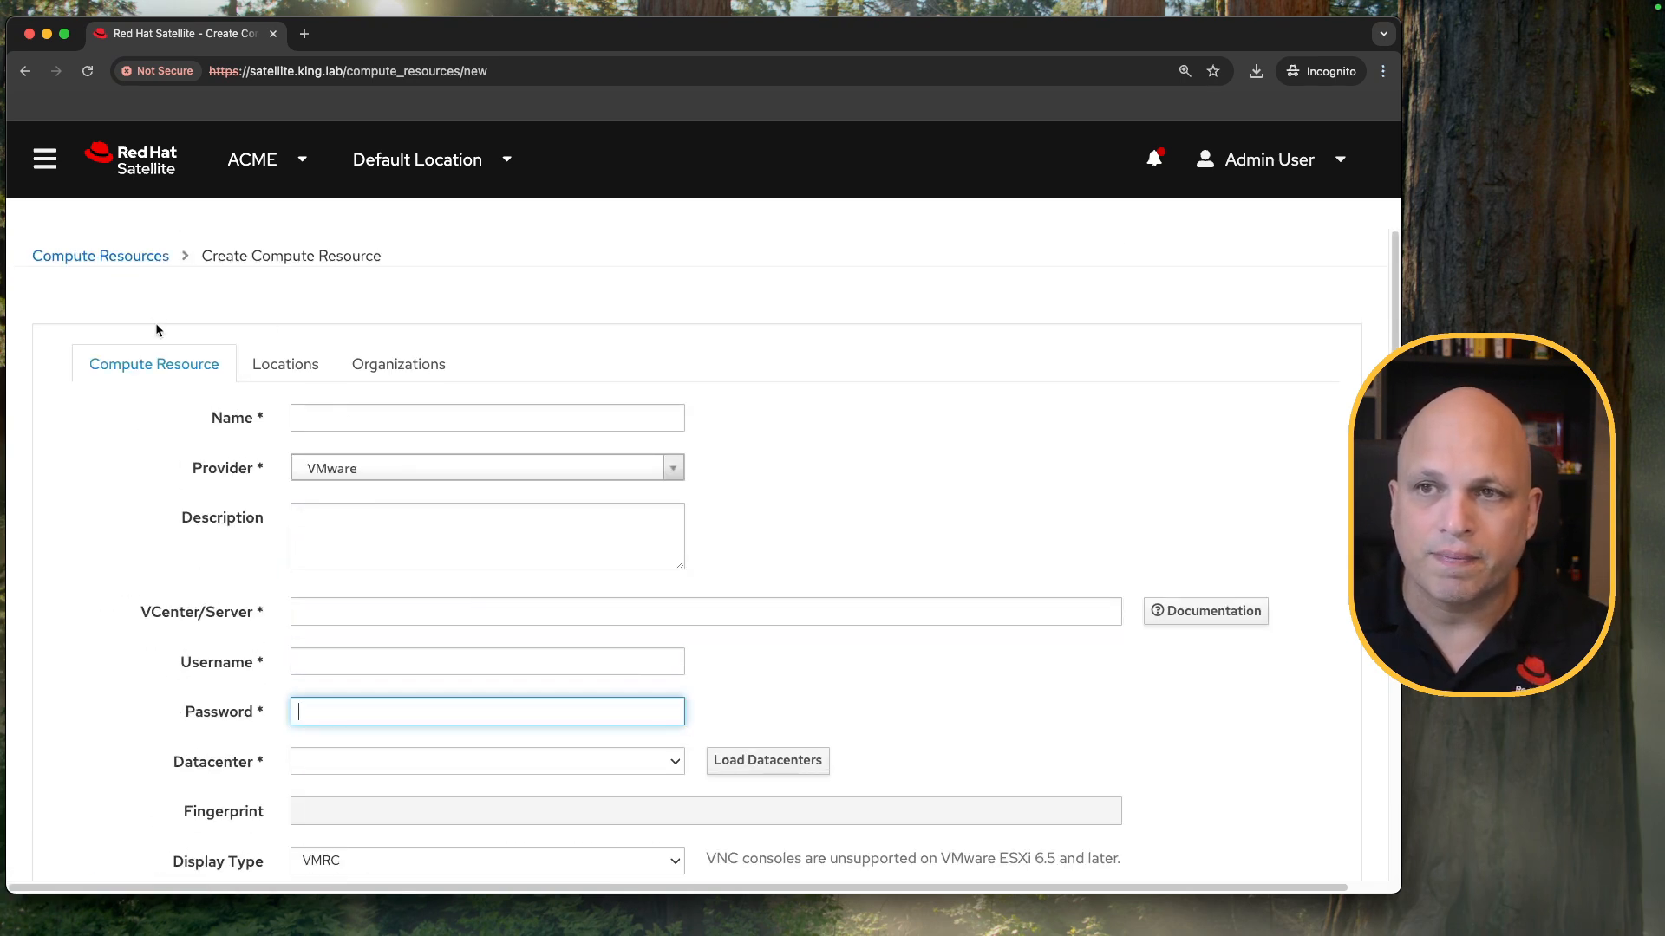
Switch the provider to Libvirt and examine the example URL format, including its host name portion.
left_click(667, 468)
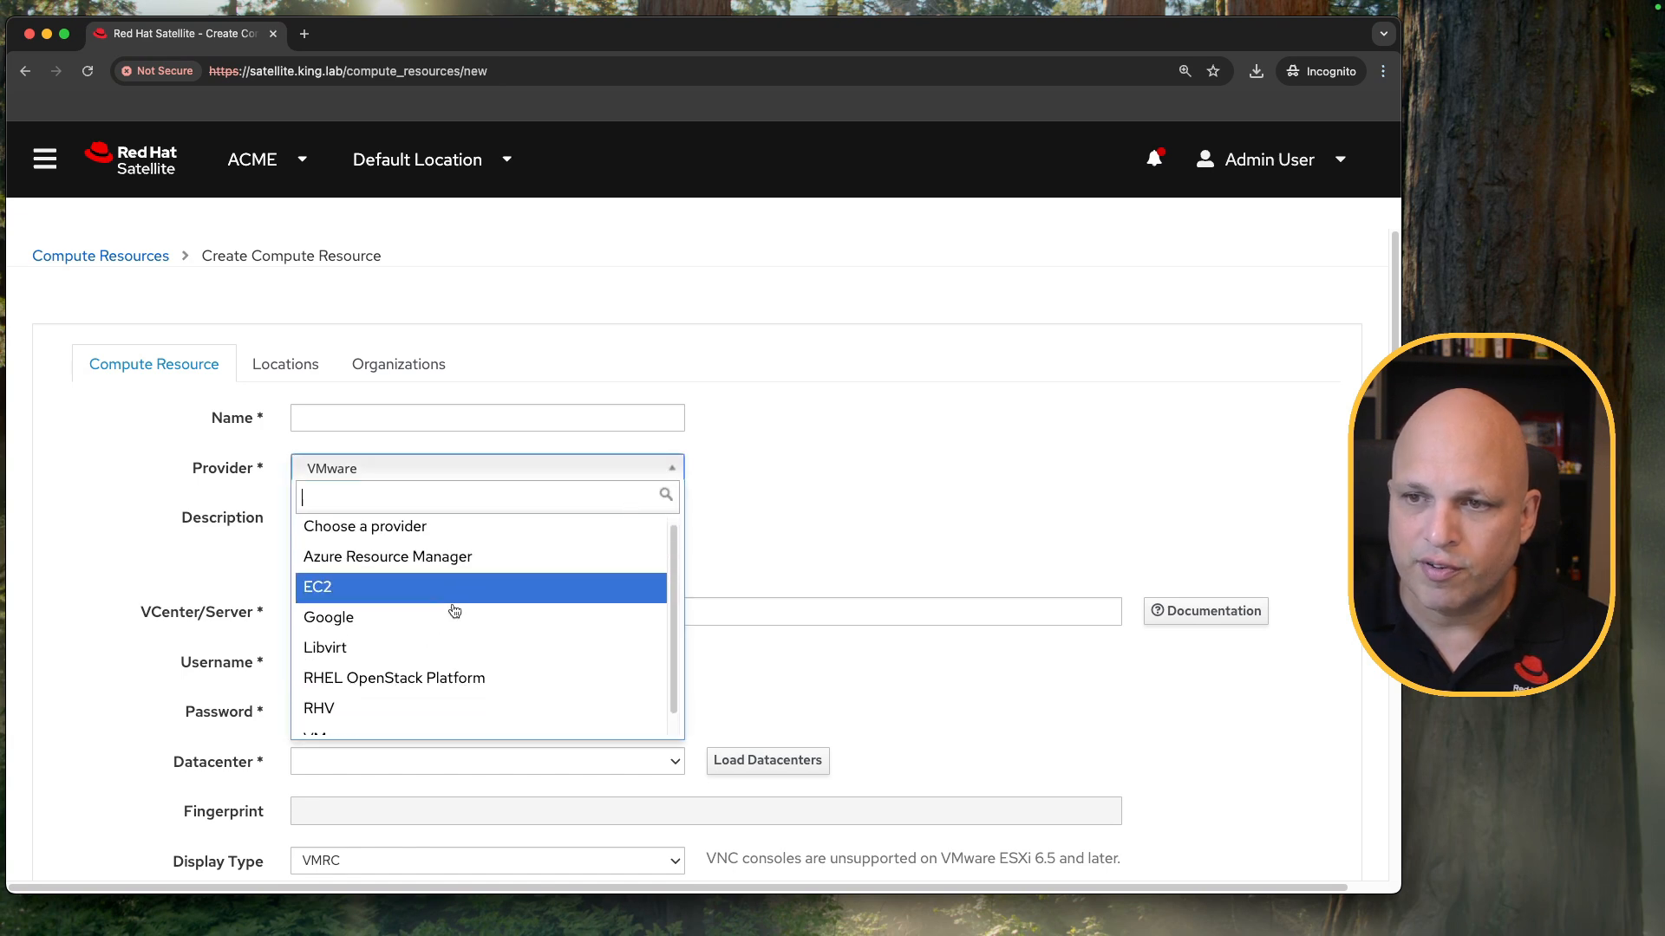
scroll(453, 613, "down", 1)
left_click(411, 628)
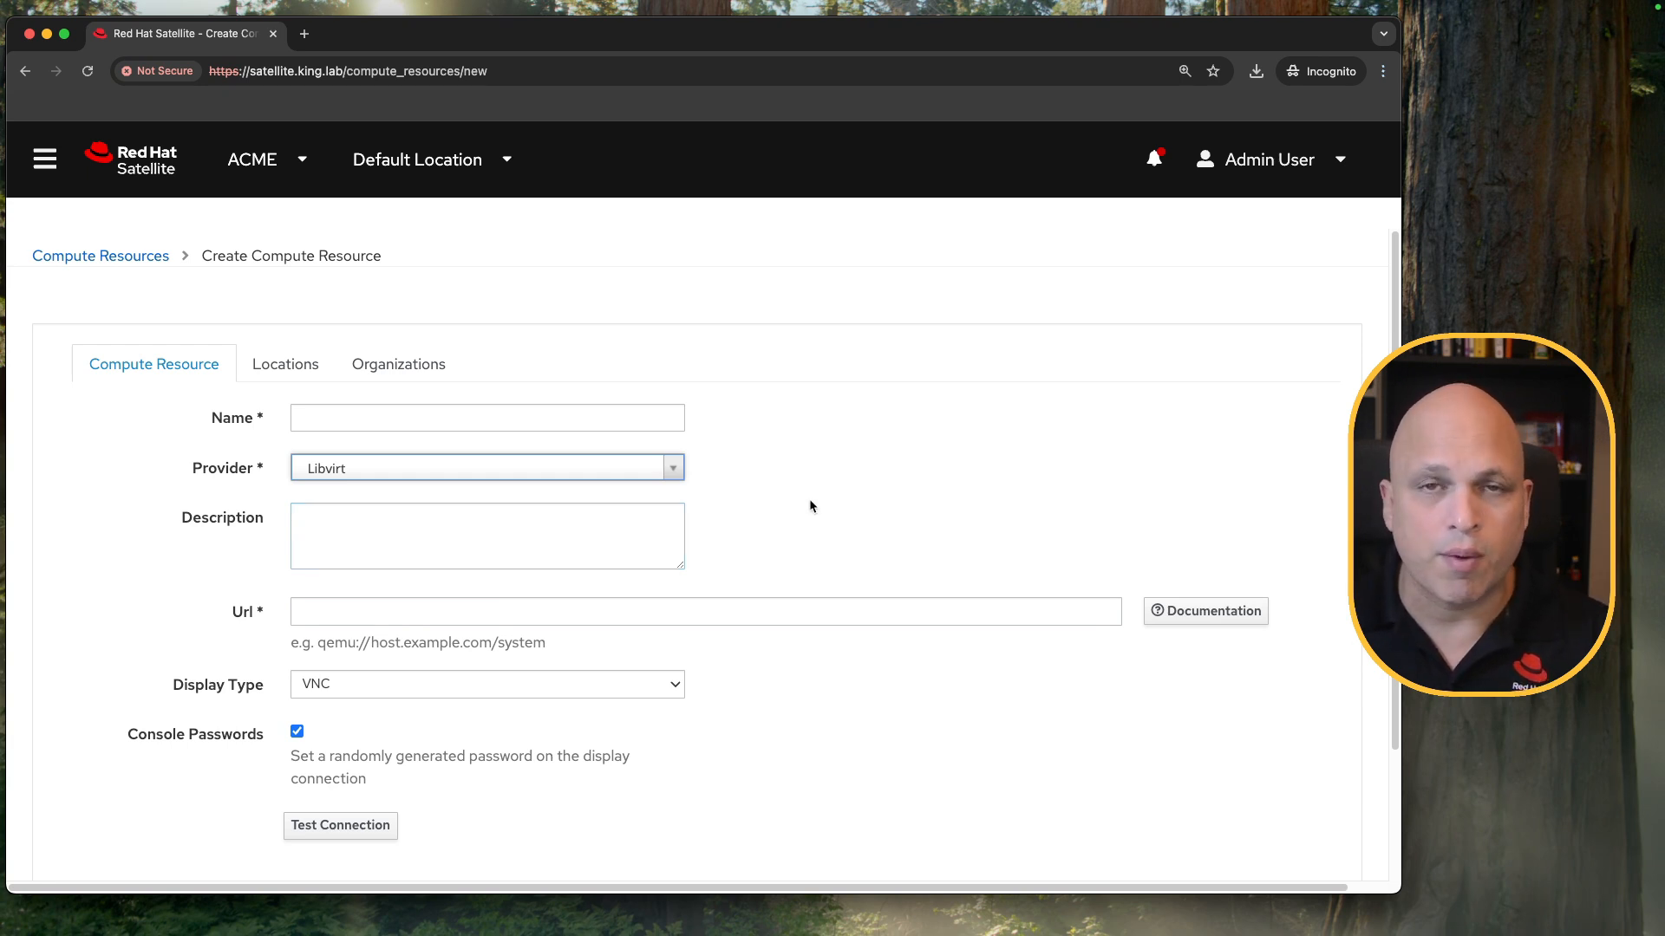
scroll(607, 515, "down", 3)
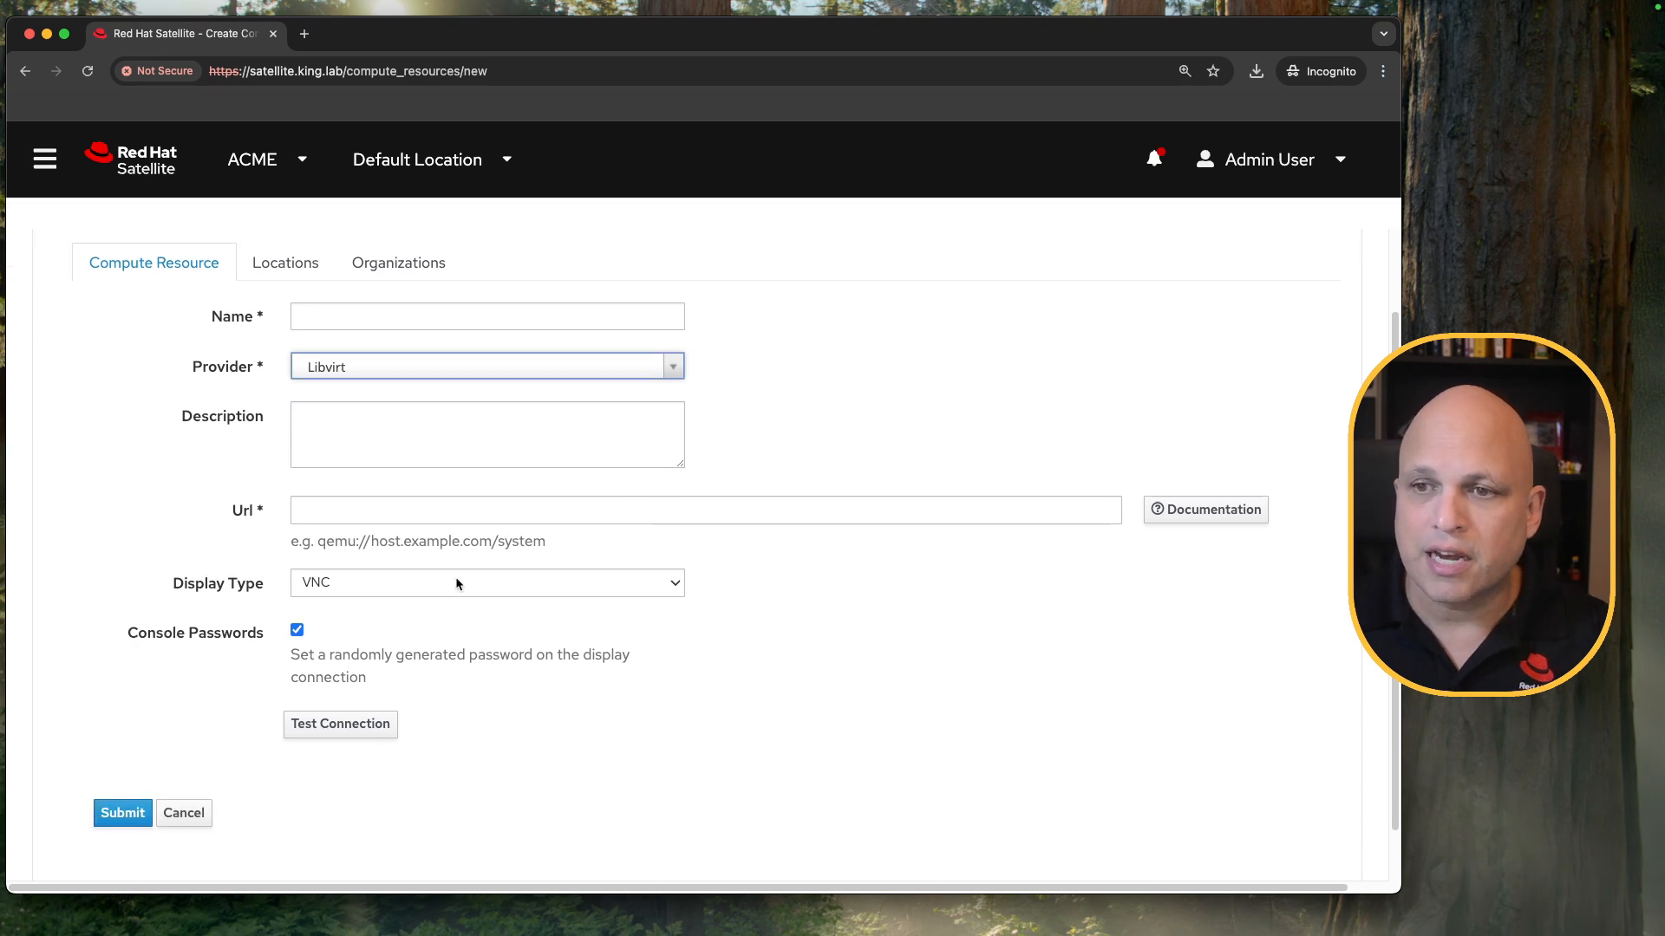
left_click_drag(317, 541, 556, 548)
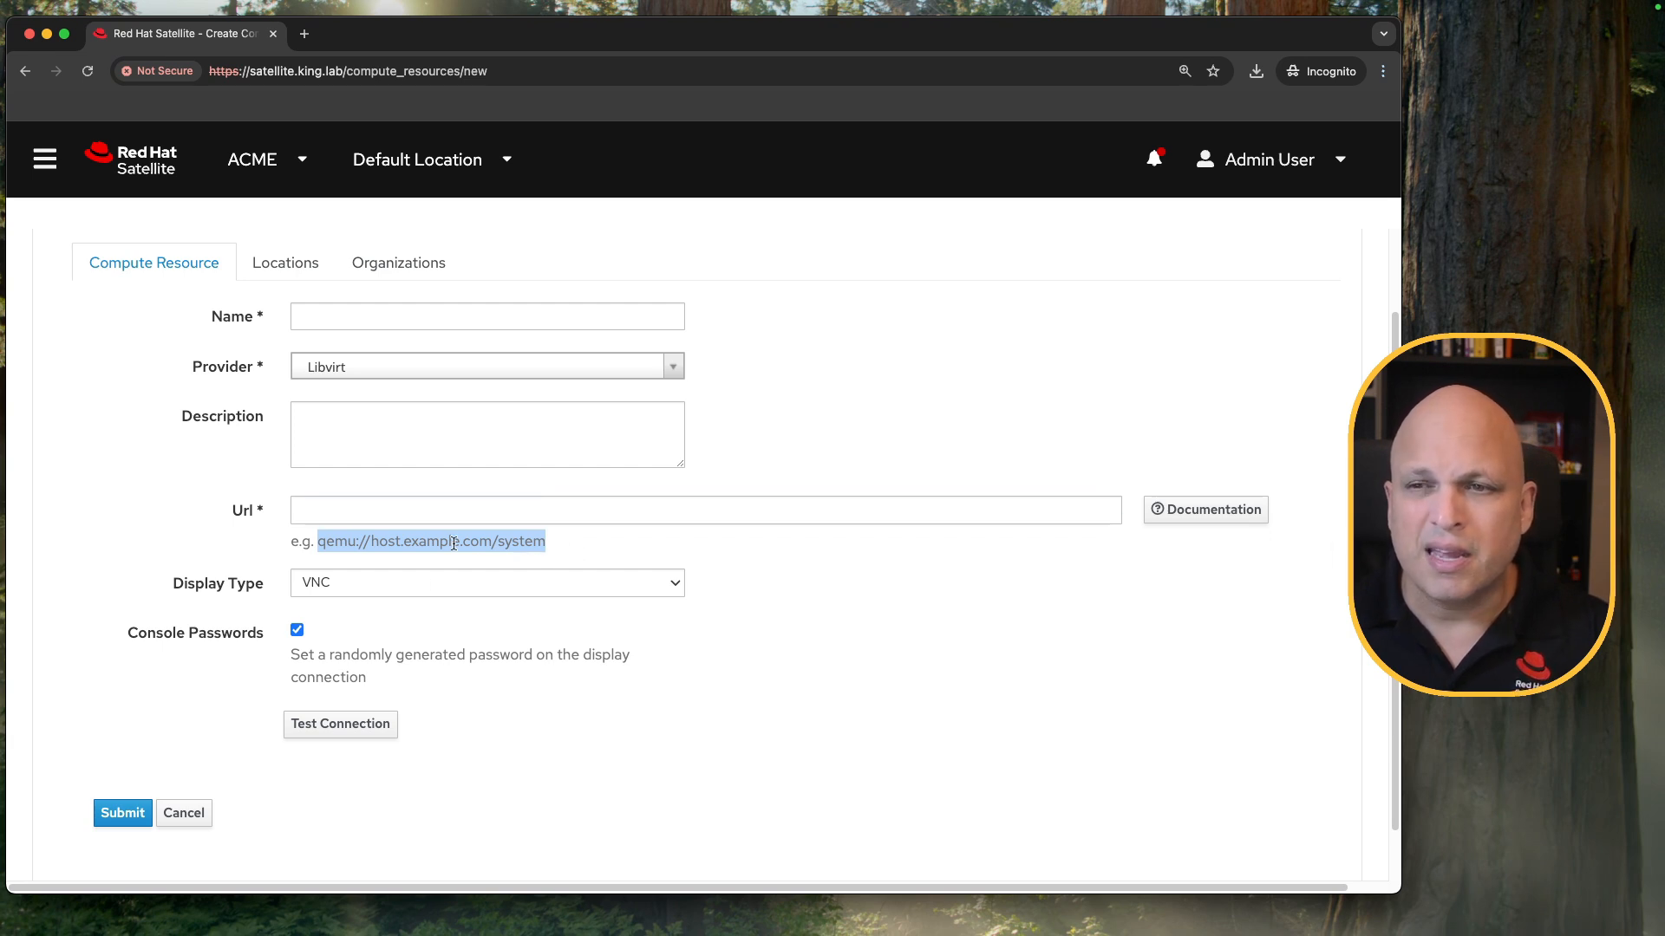
scroll(653, 598, "up", 3)
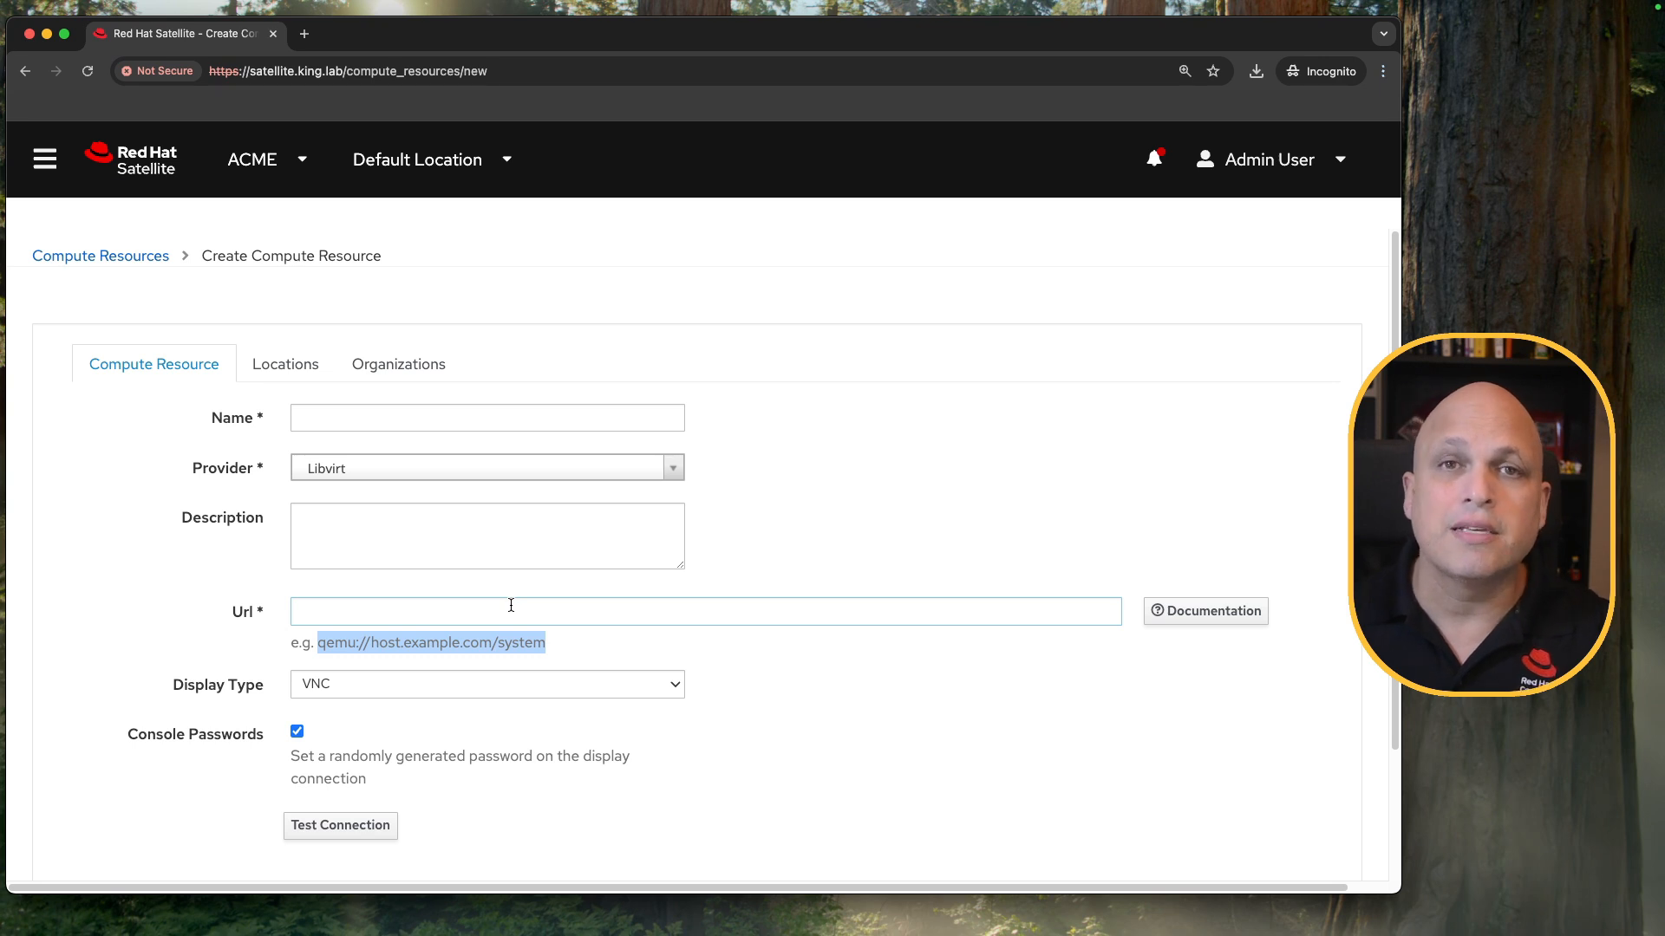
left_click(383, 650)
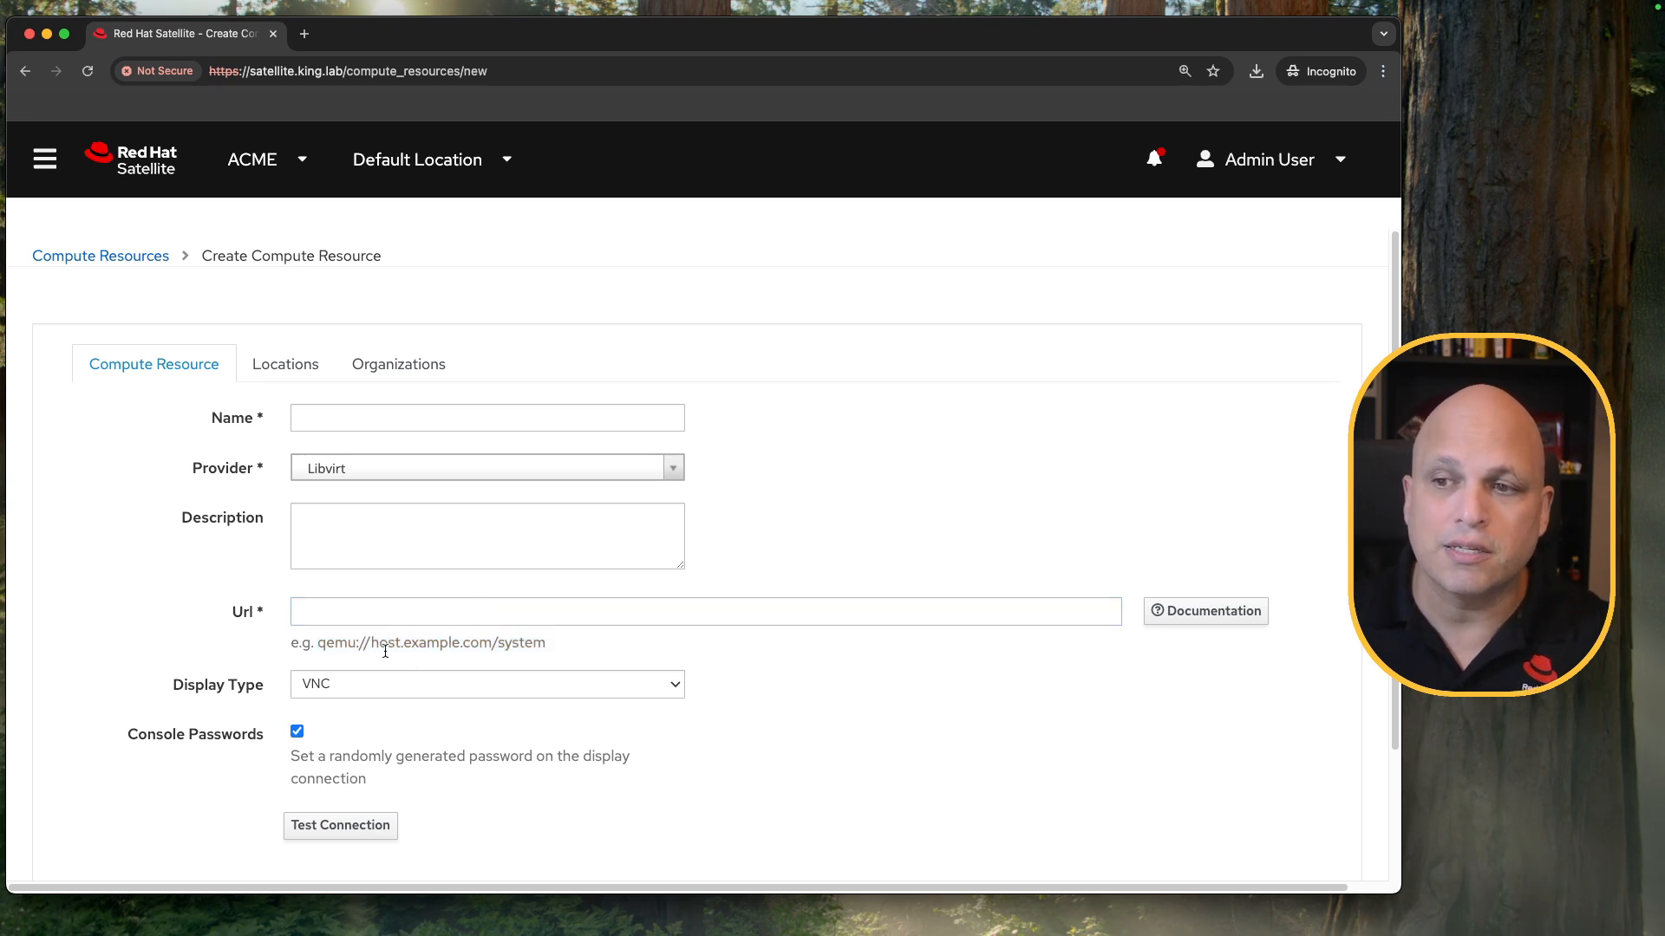
left_click_drag(371, 642, 492, 639)
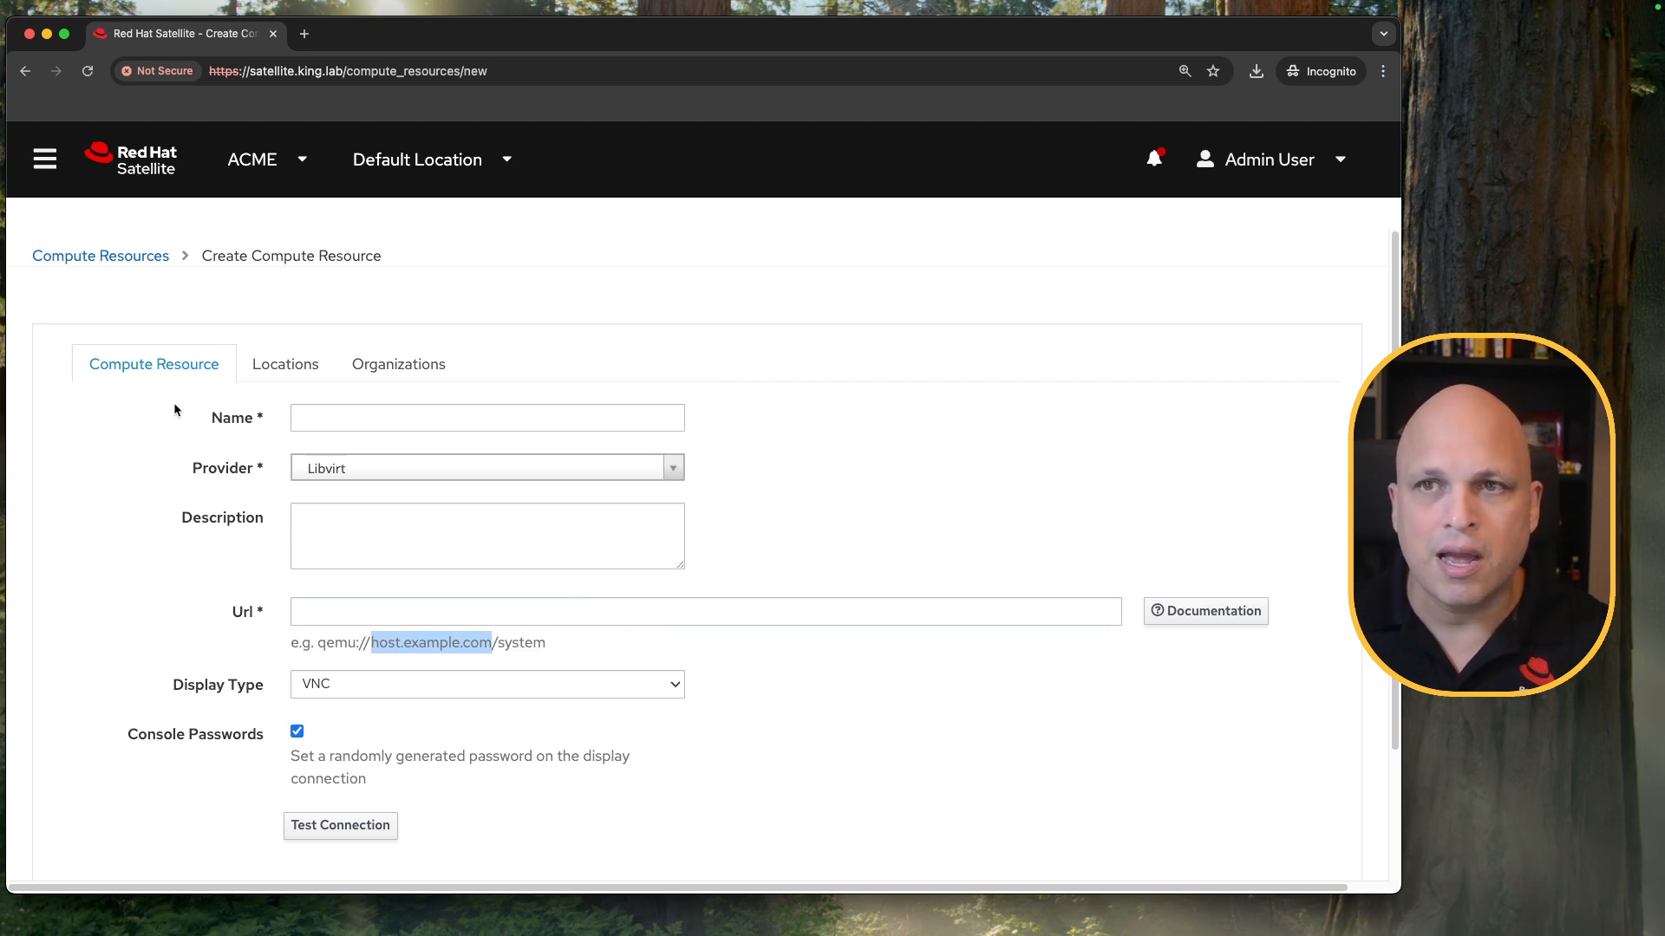
left_click(391, 551)
left_click(888, 424)
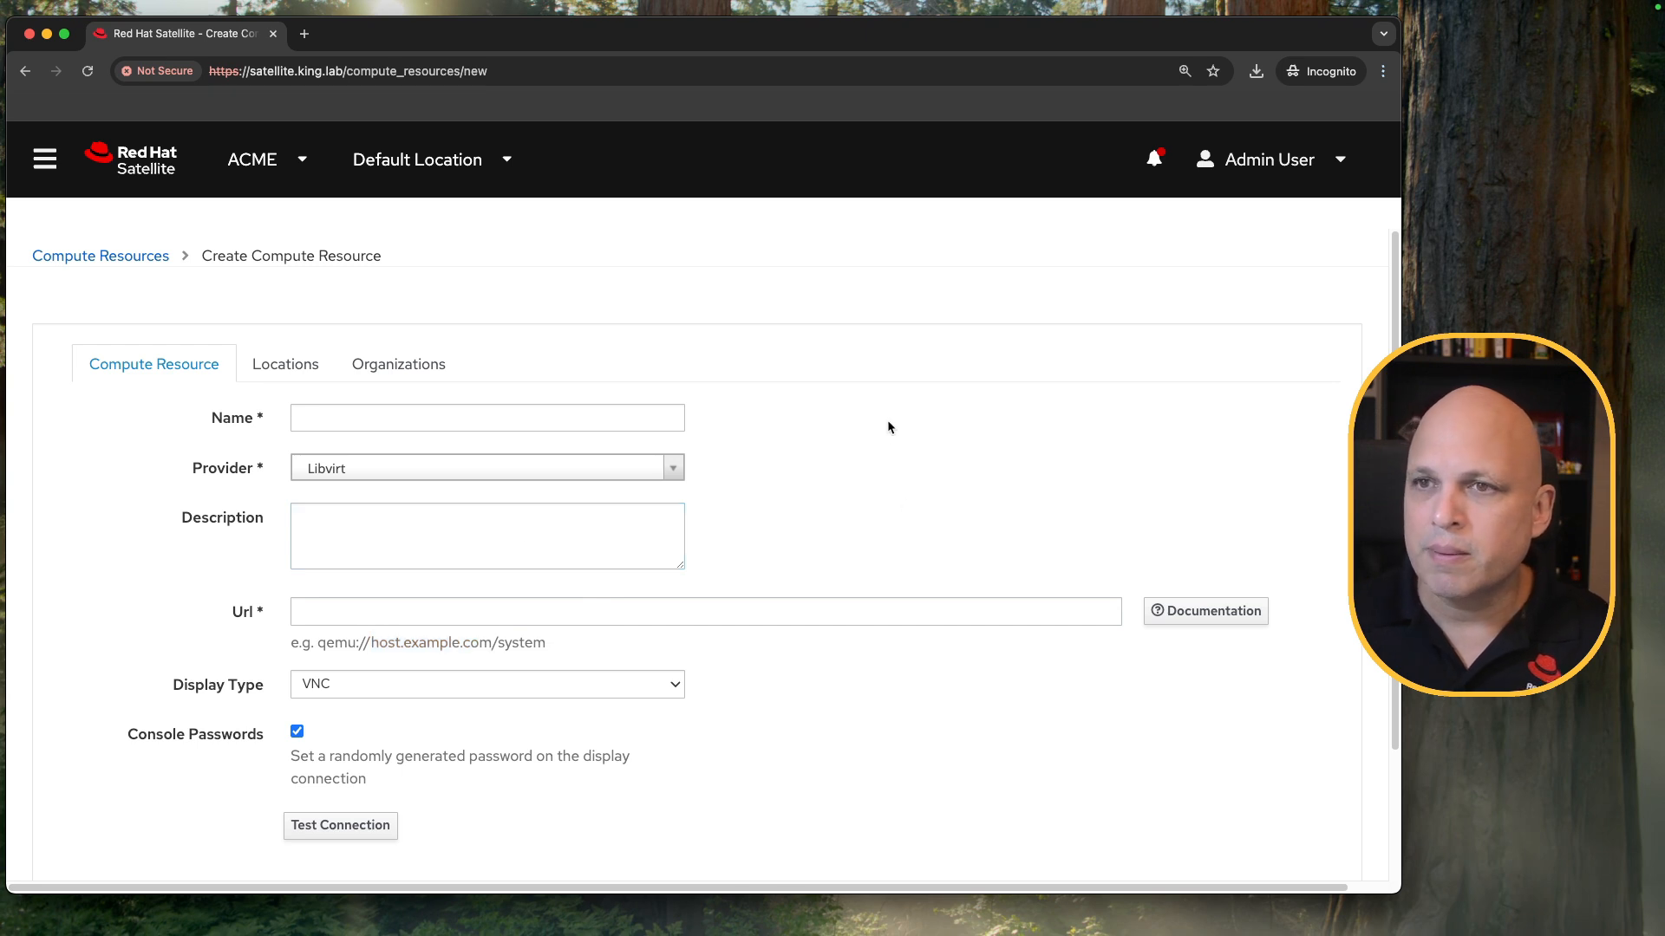
Abandon the new resource form and open the details of the existing srv00.king.lab compute resource.
left_click(134, 257)
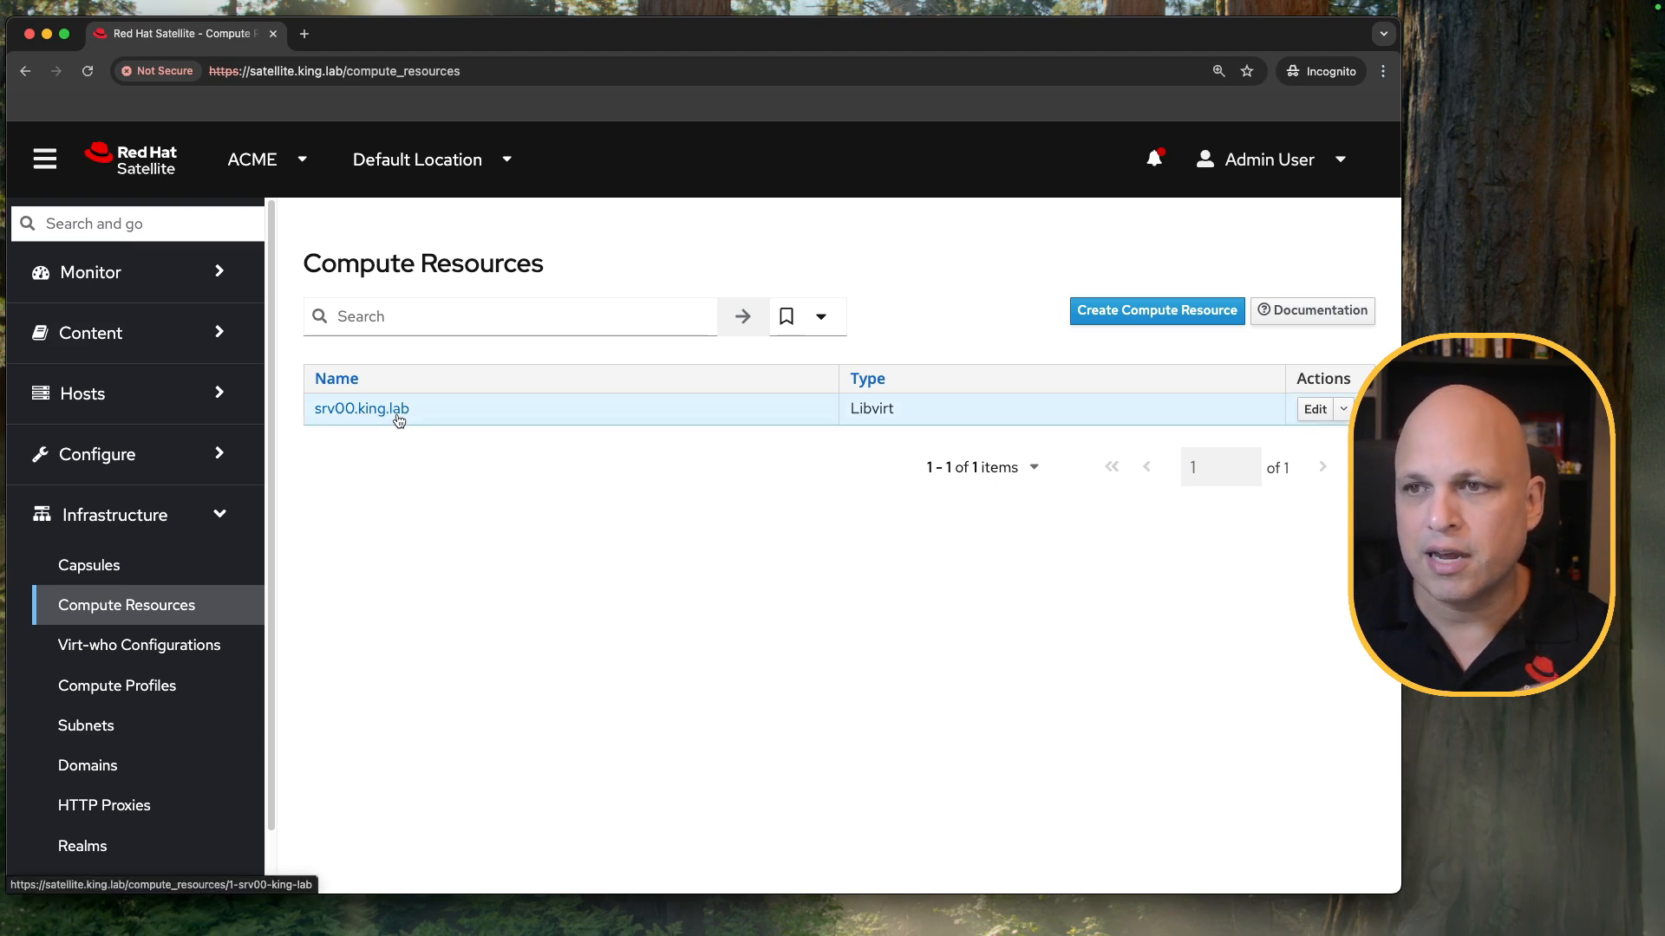
double_click(872, 408)
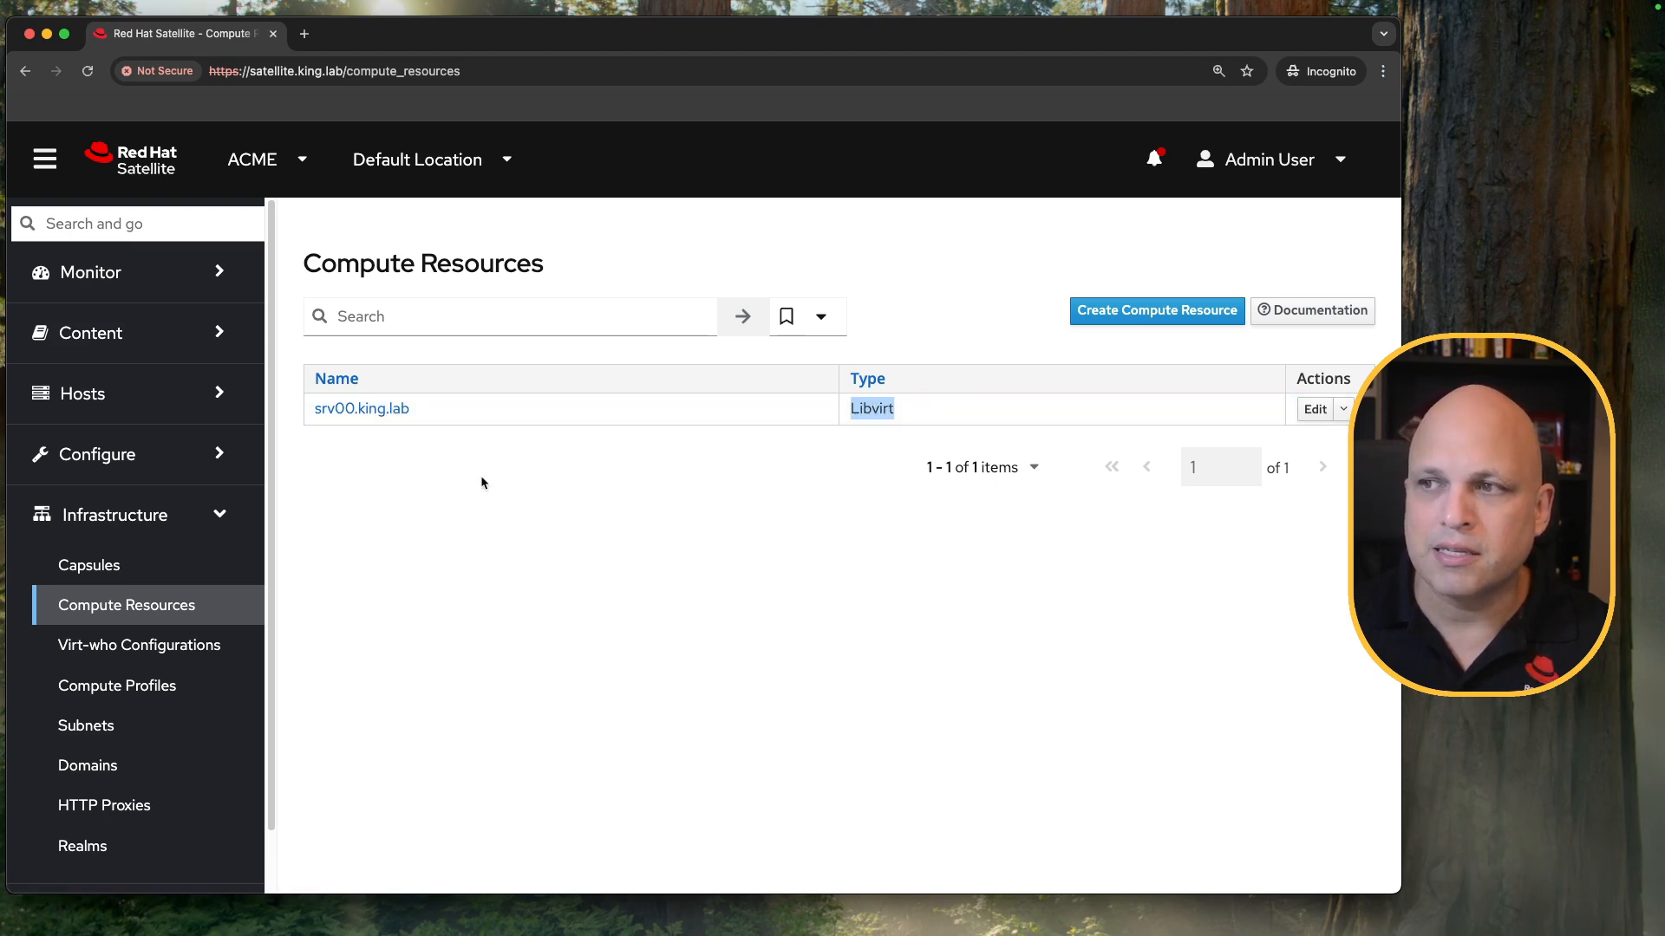
left_click(362, 409)
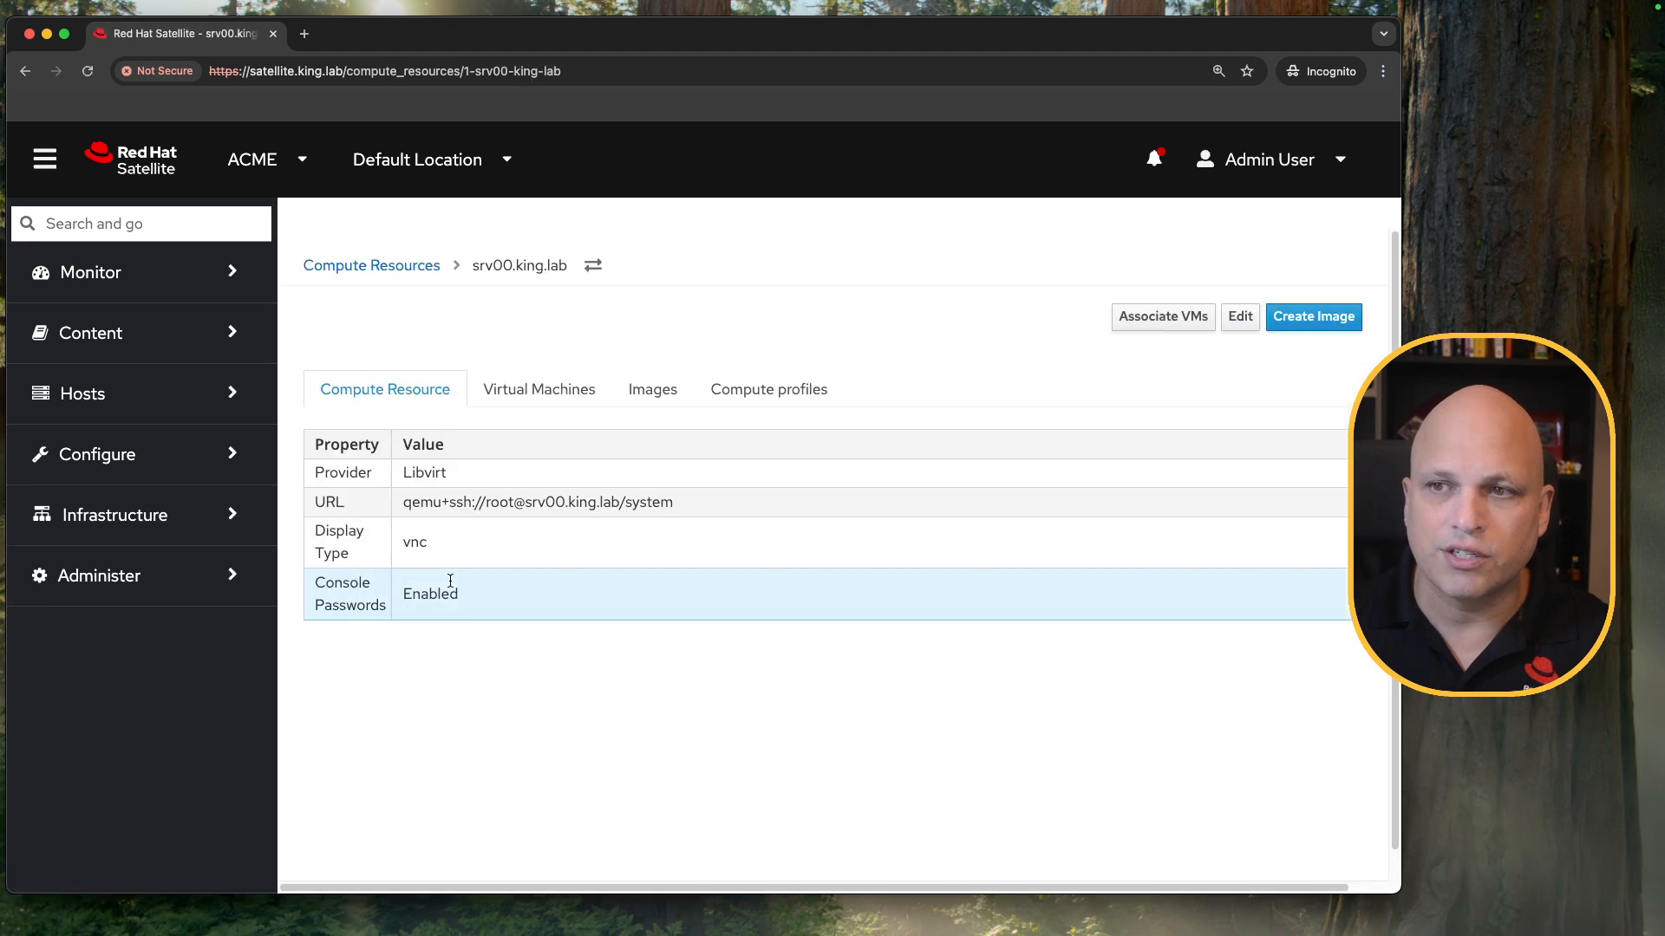
left_click(46, 163)
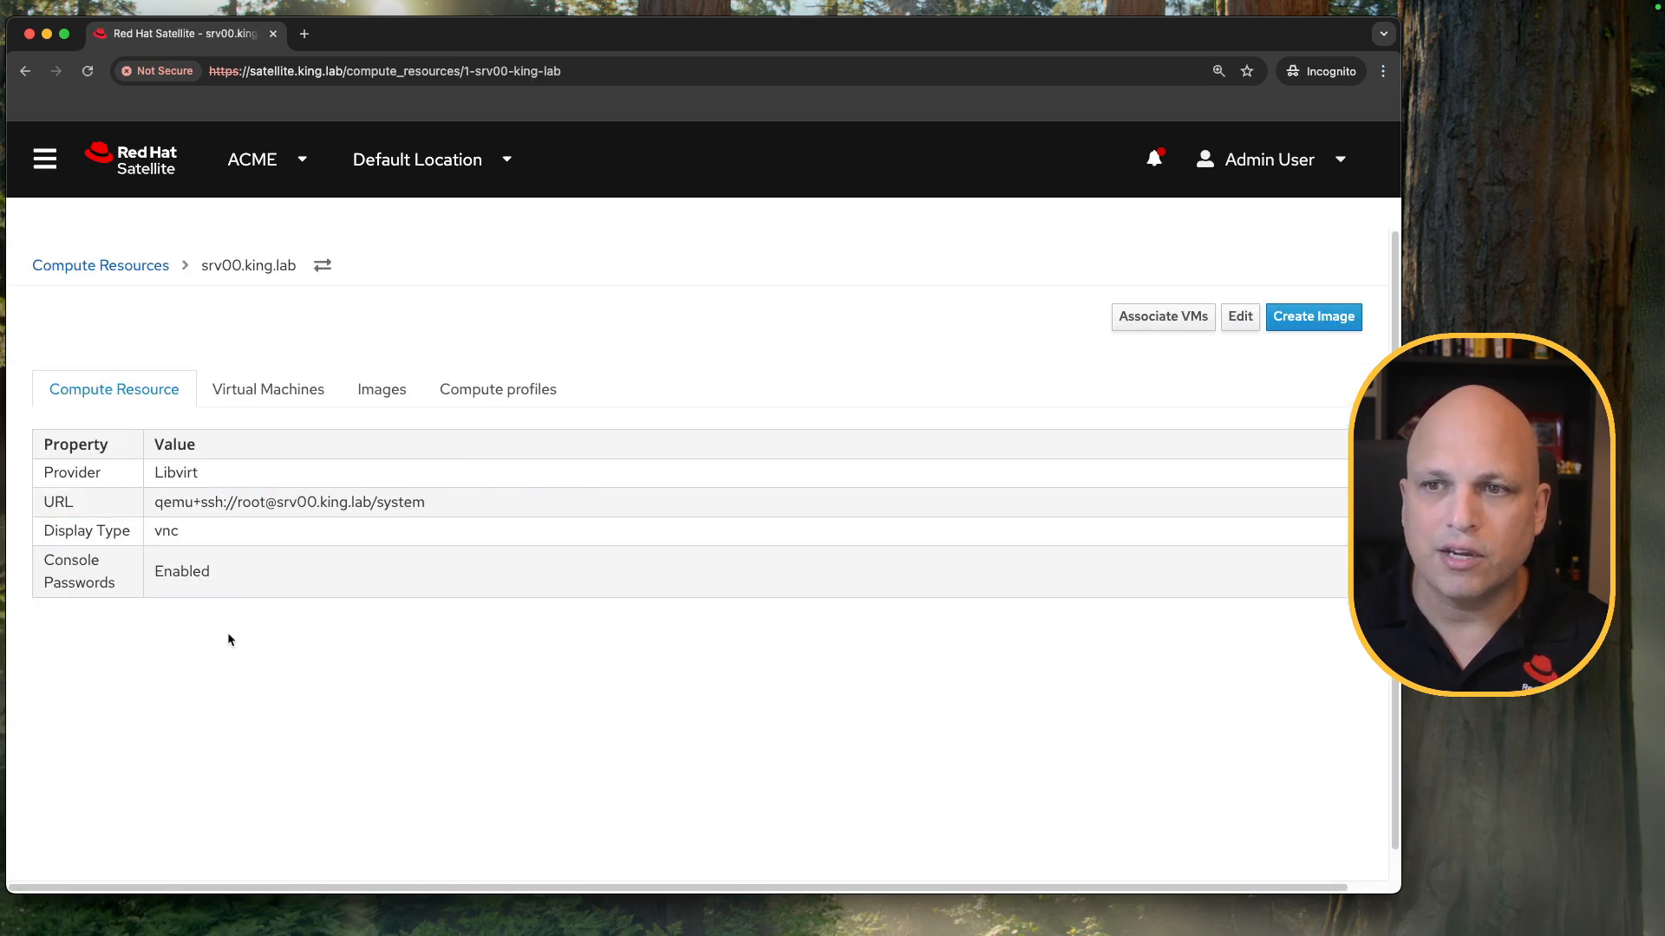
Examine the compute resource's connection URL and its user, the provider, the display type and the console passwords setting.
left_click_drag(154, 502, 442, 501)
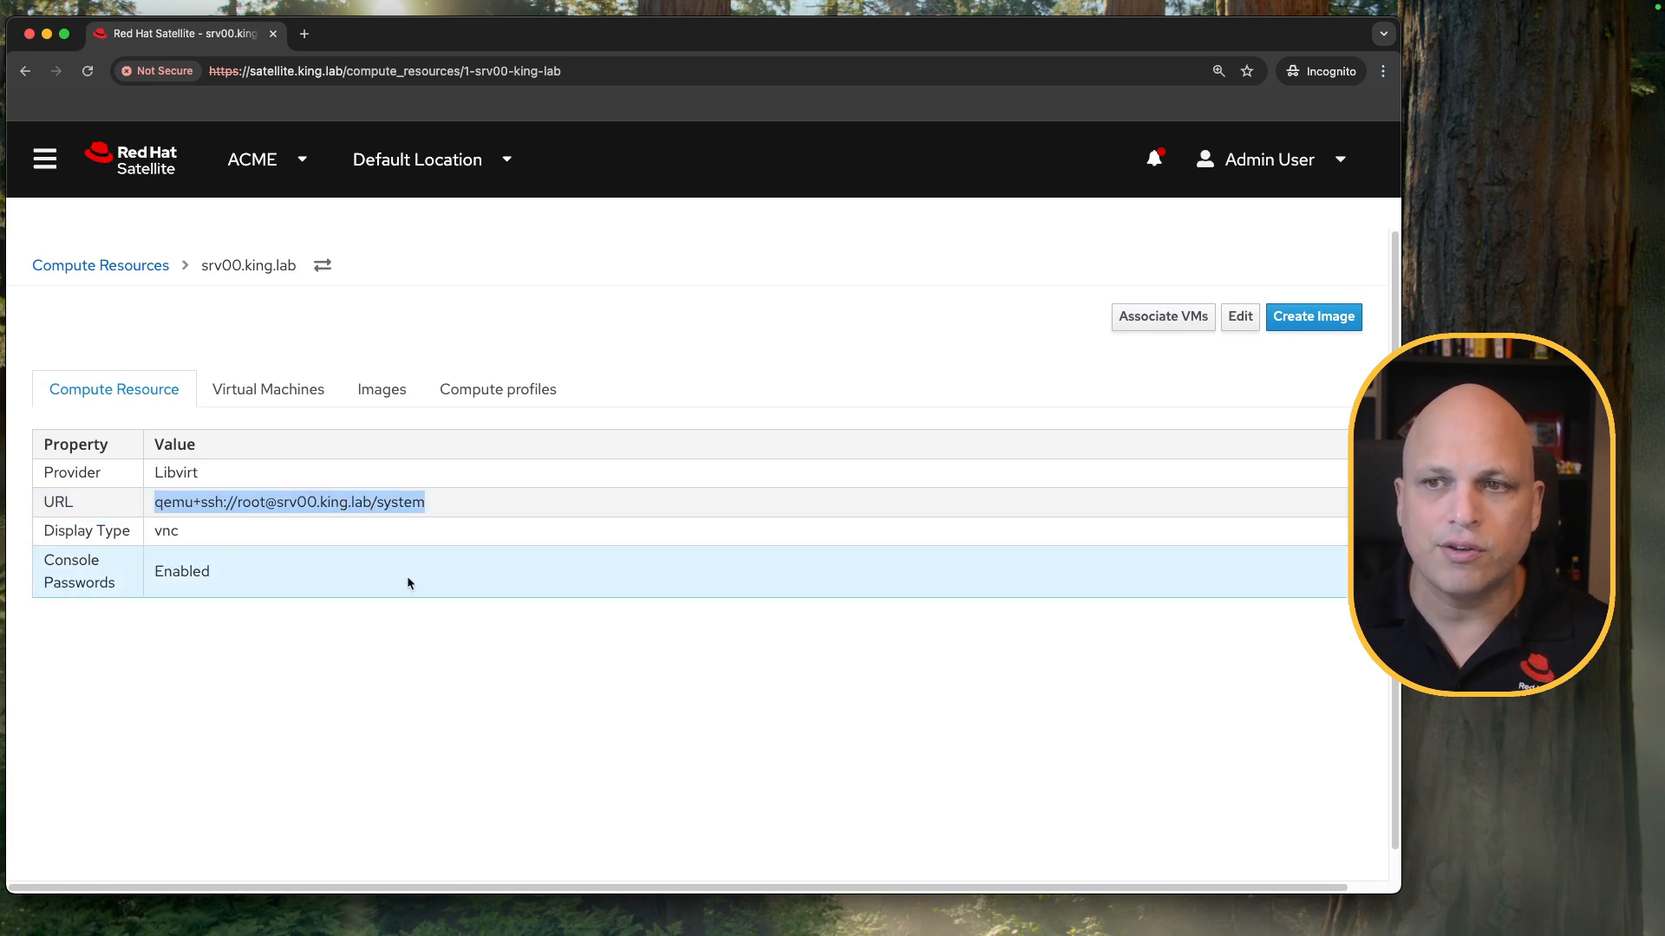
left_click(376, 579)
left_click_drag(264, 502, 238, 504)
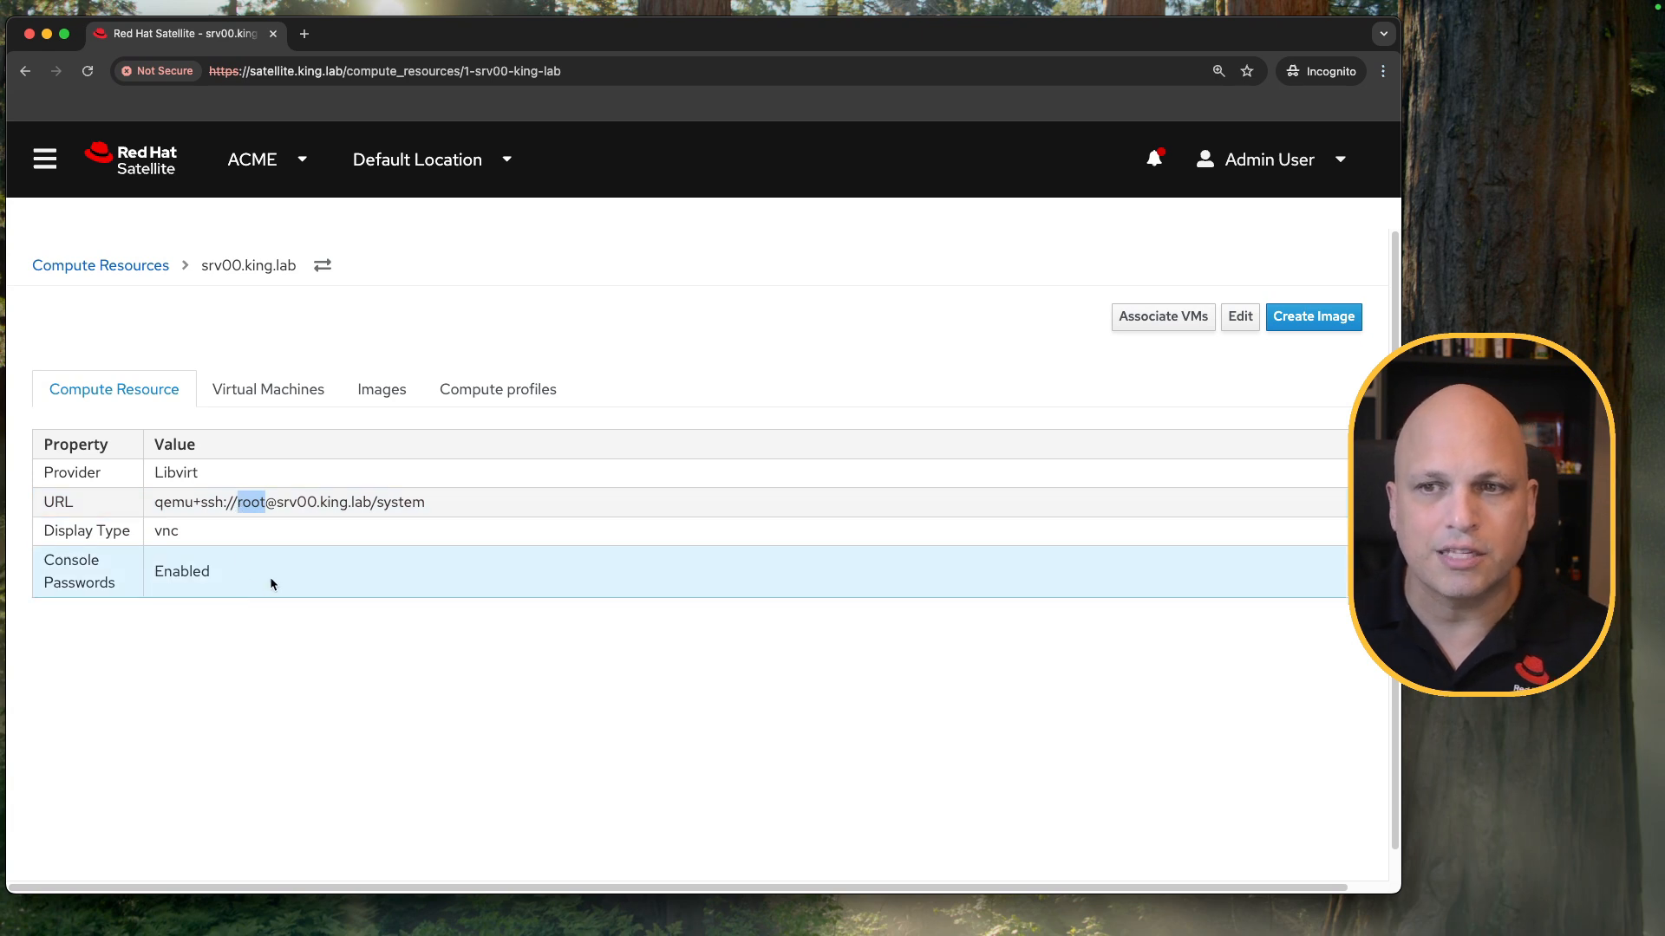
left_click_drag(230, 574, 167, 570)
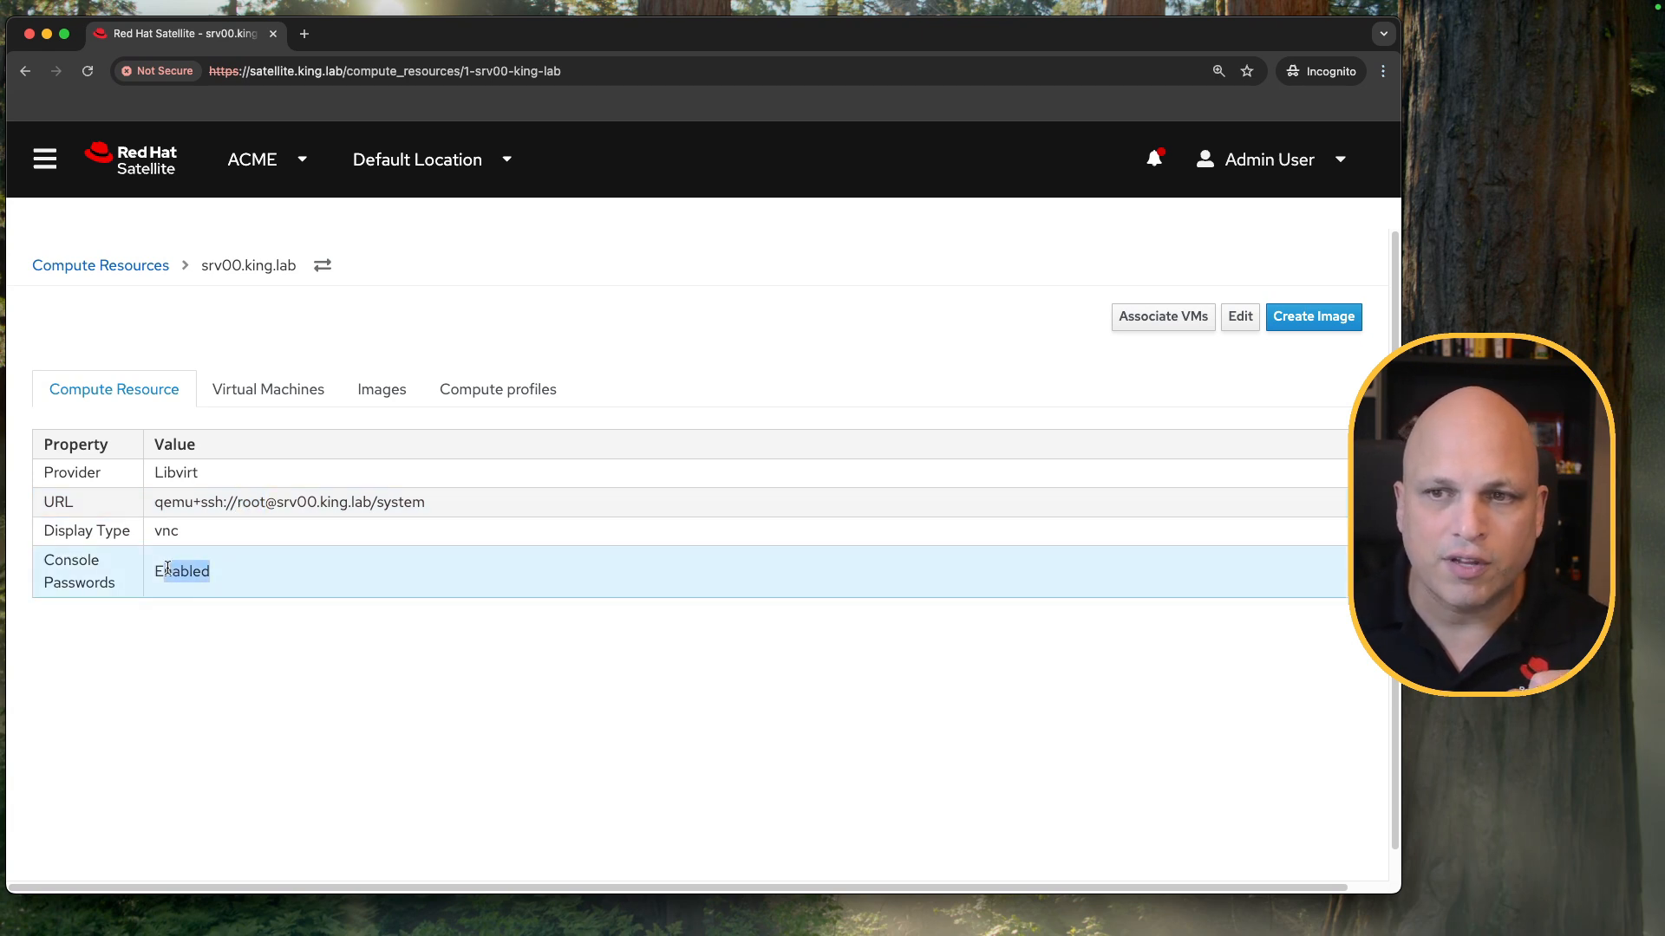
left_click_drag(215, 472, 153, 473)
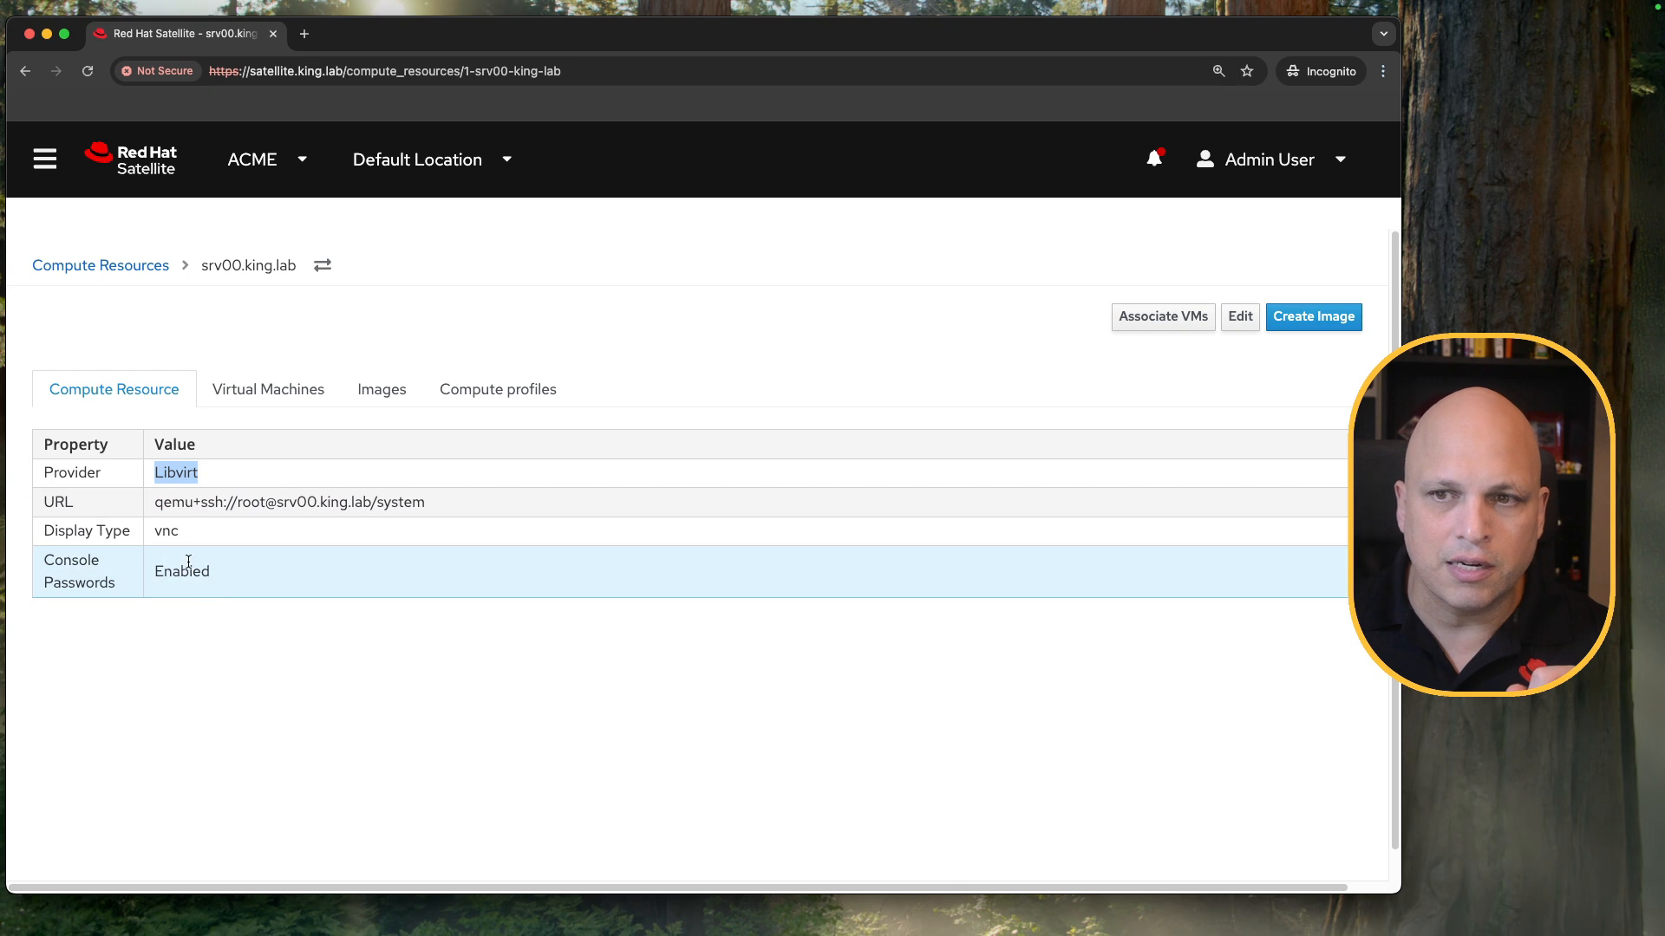
left_click_drag(186, 528, 153, 531)
left_click(399, 628)
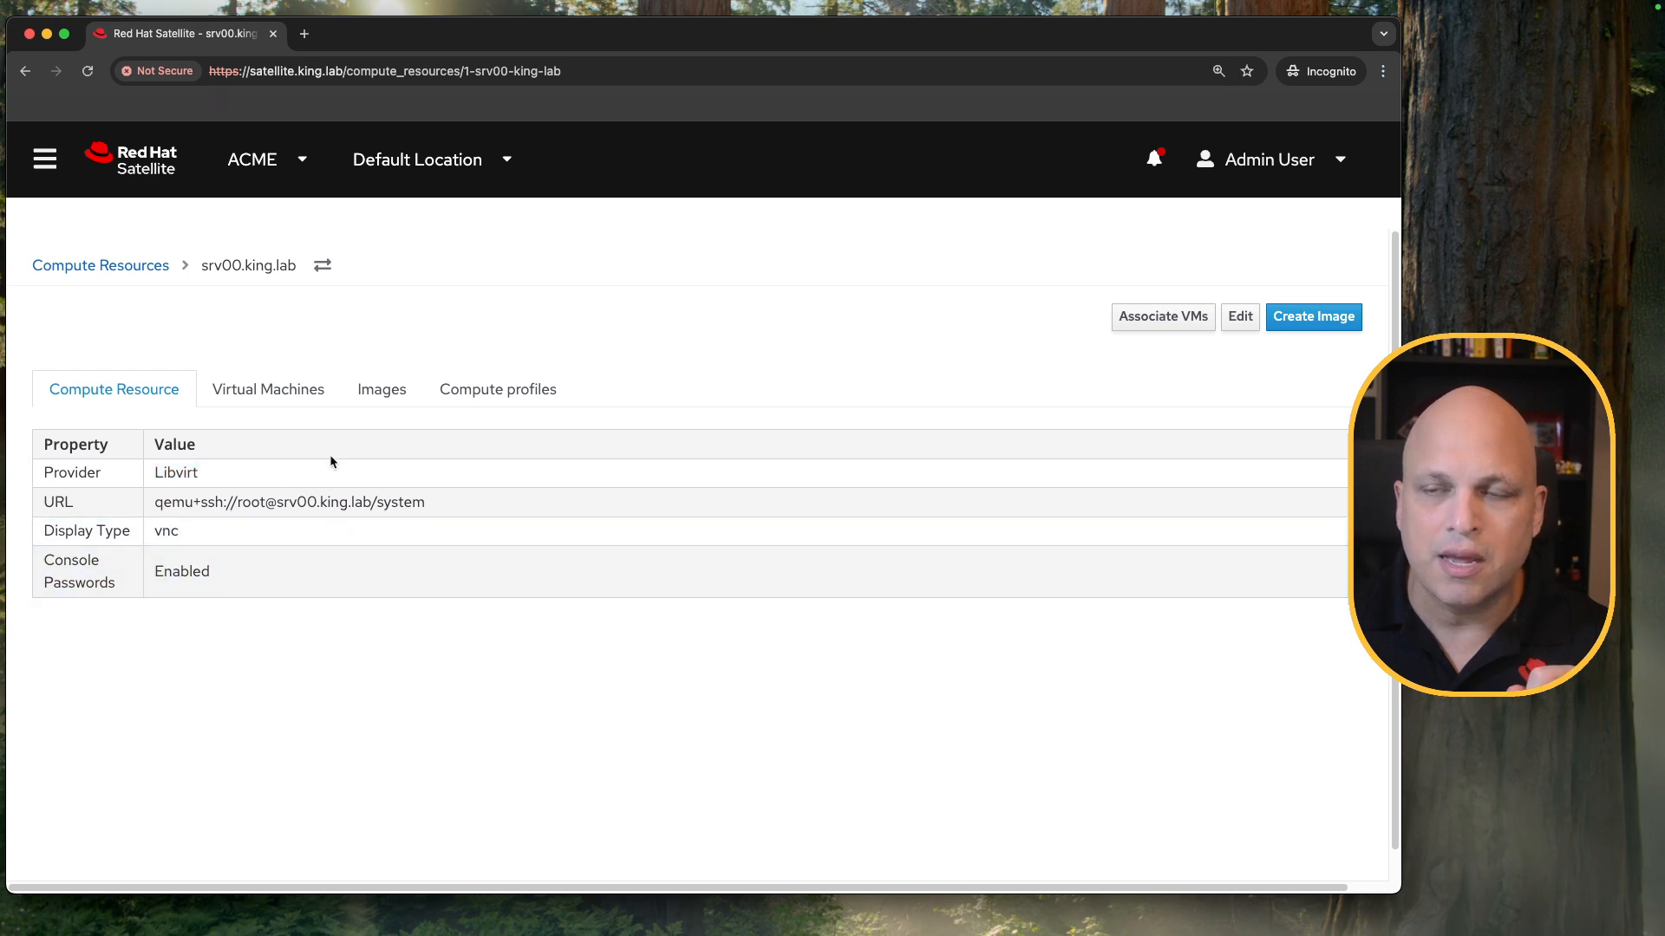
Review the virtual machines, images and compute profiles of srv00.king.lab, and return to the compute resources list.
left_click(302, 392)
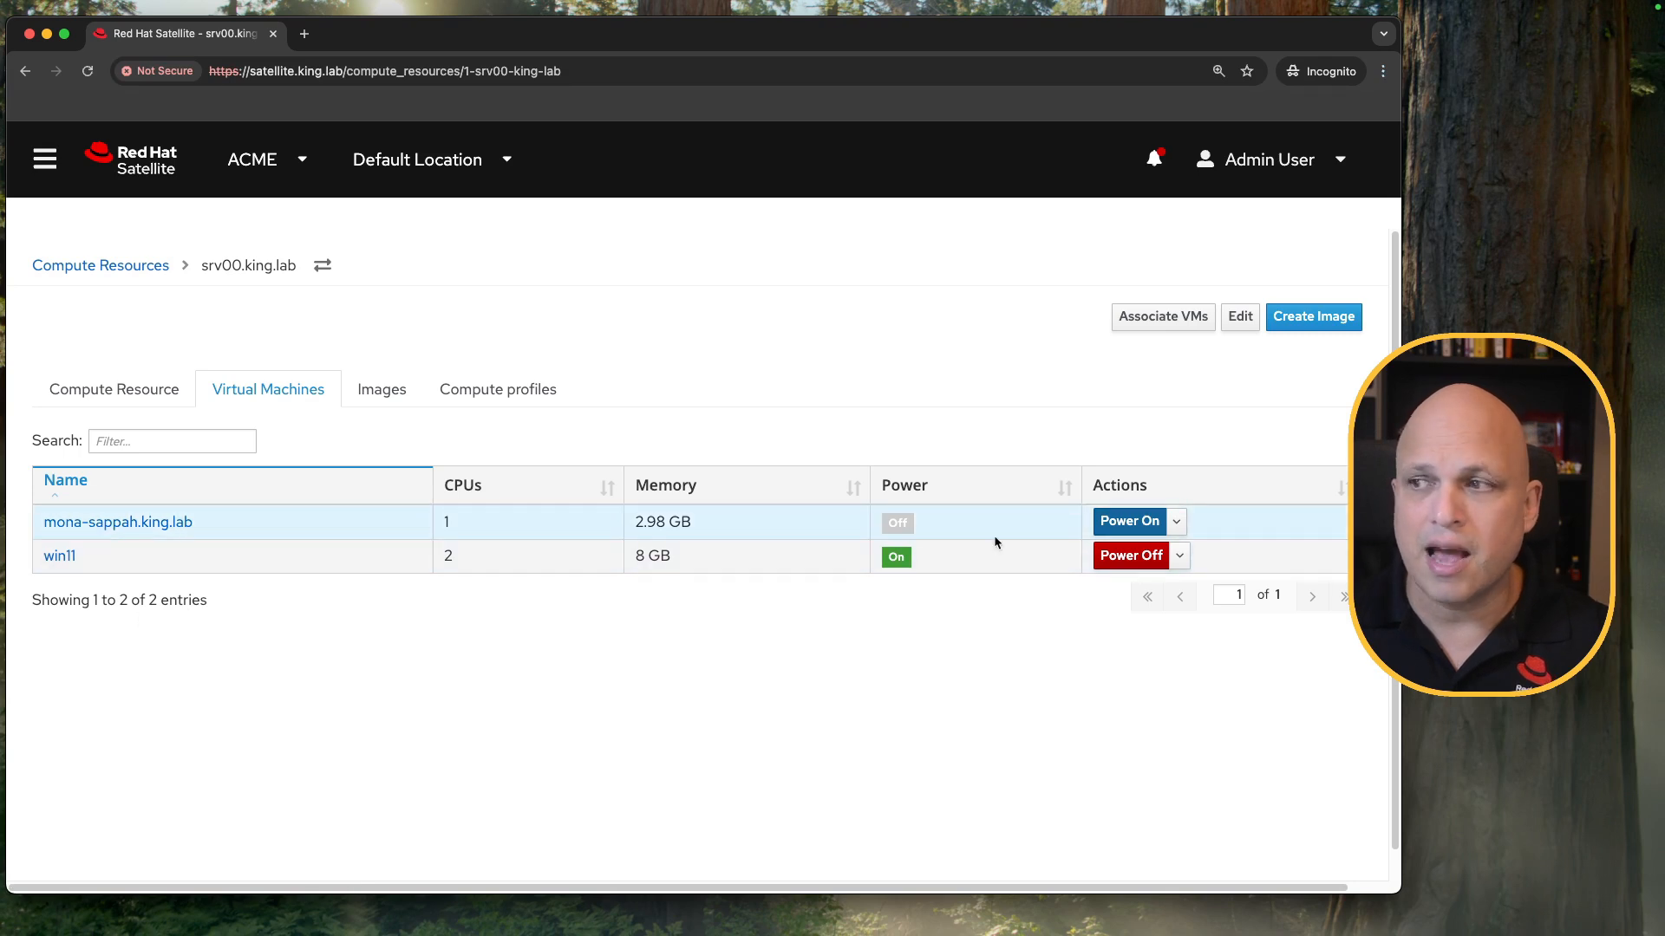
left_click(388, 397)
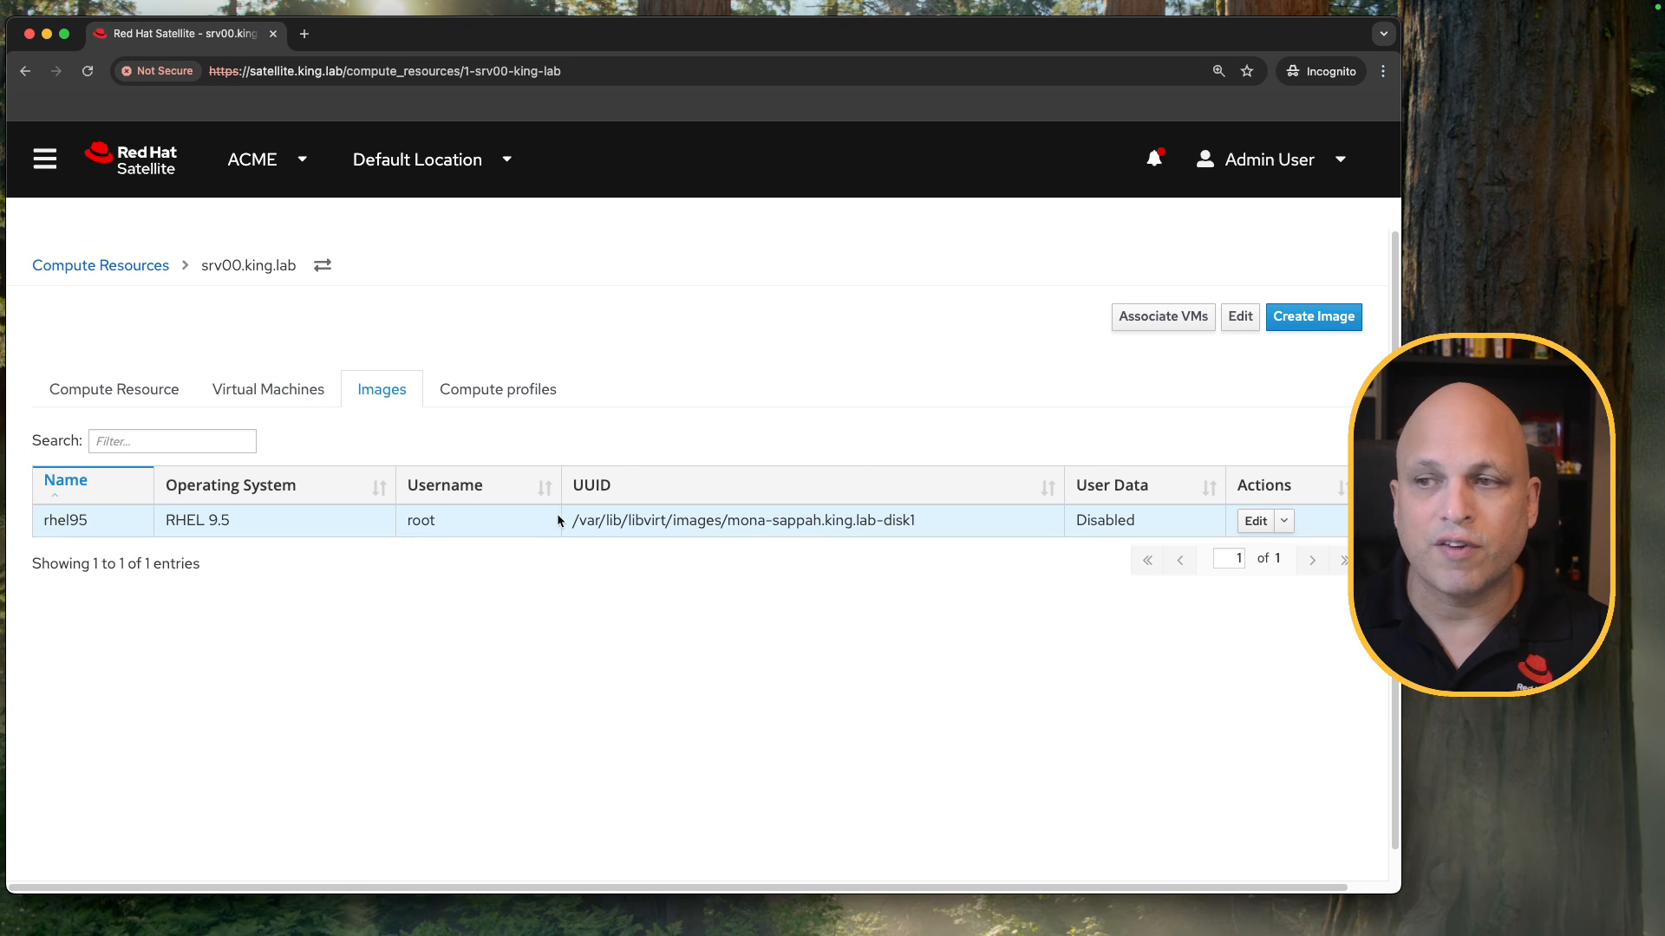
left_click_drag(571, 520, 925, 519)
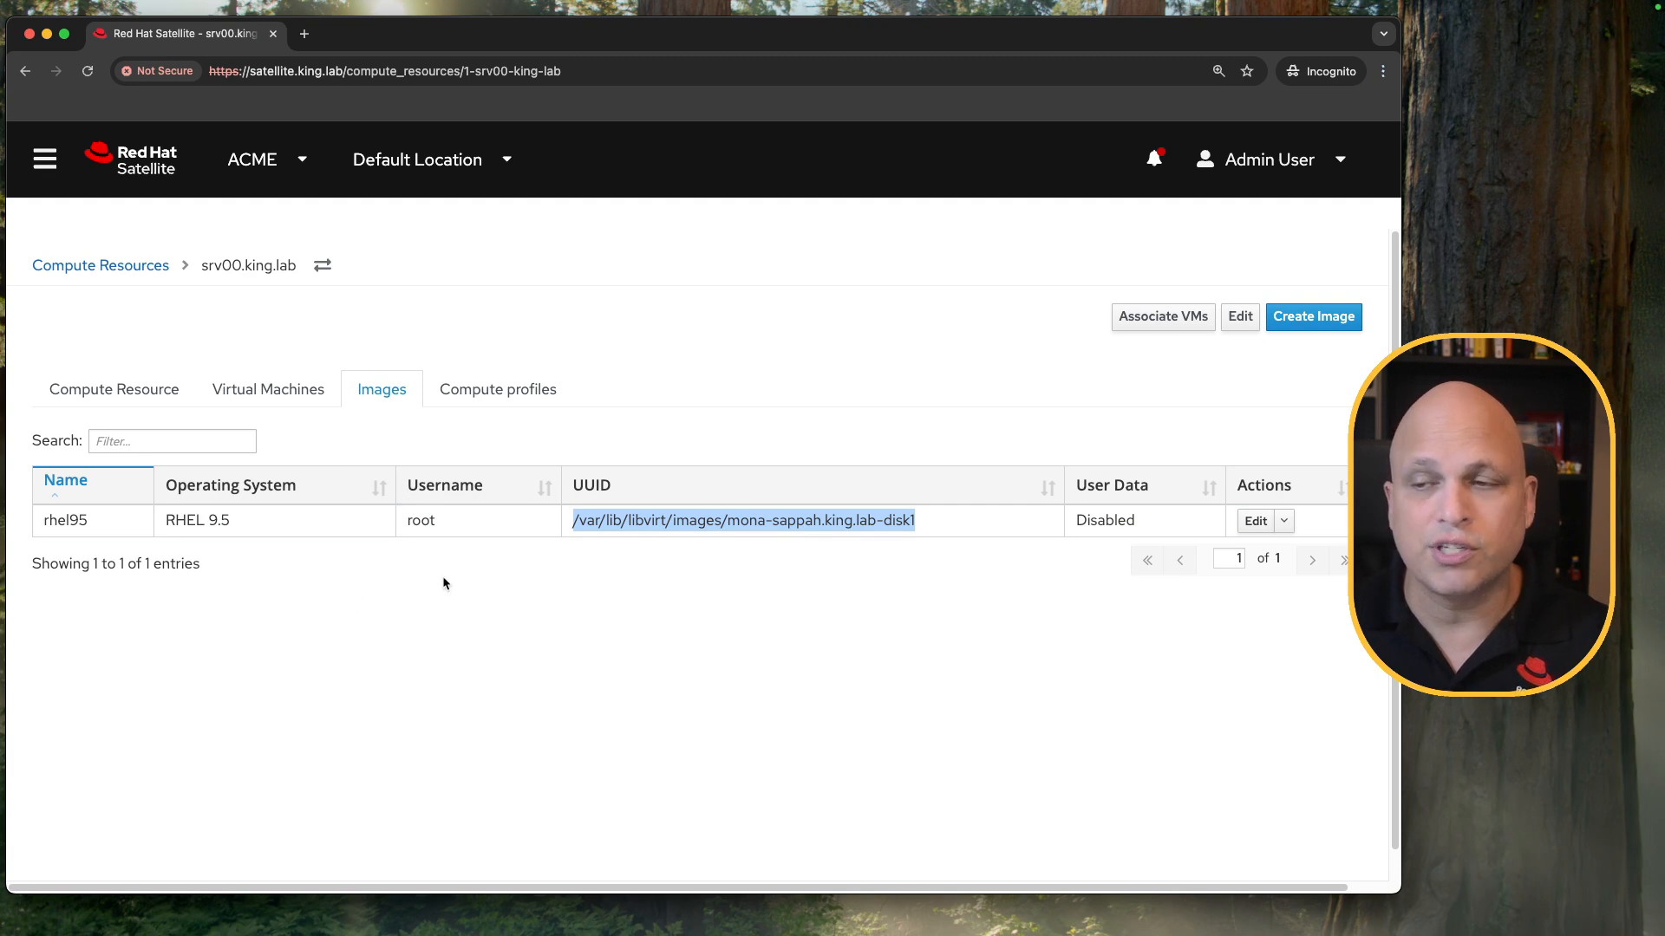
left_click(527, 392)
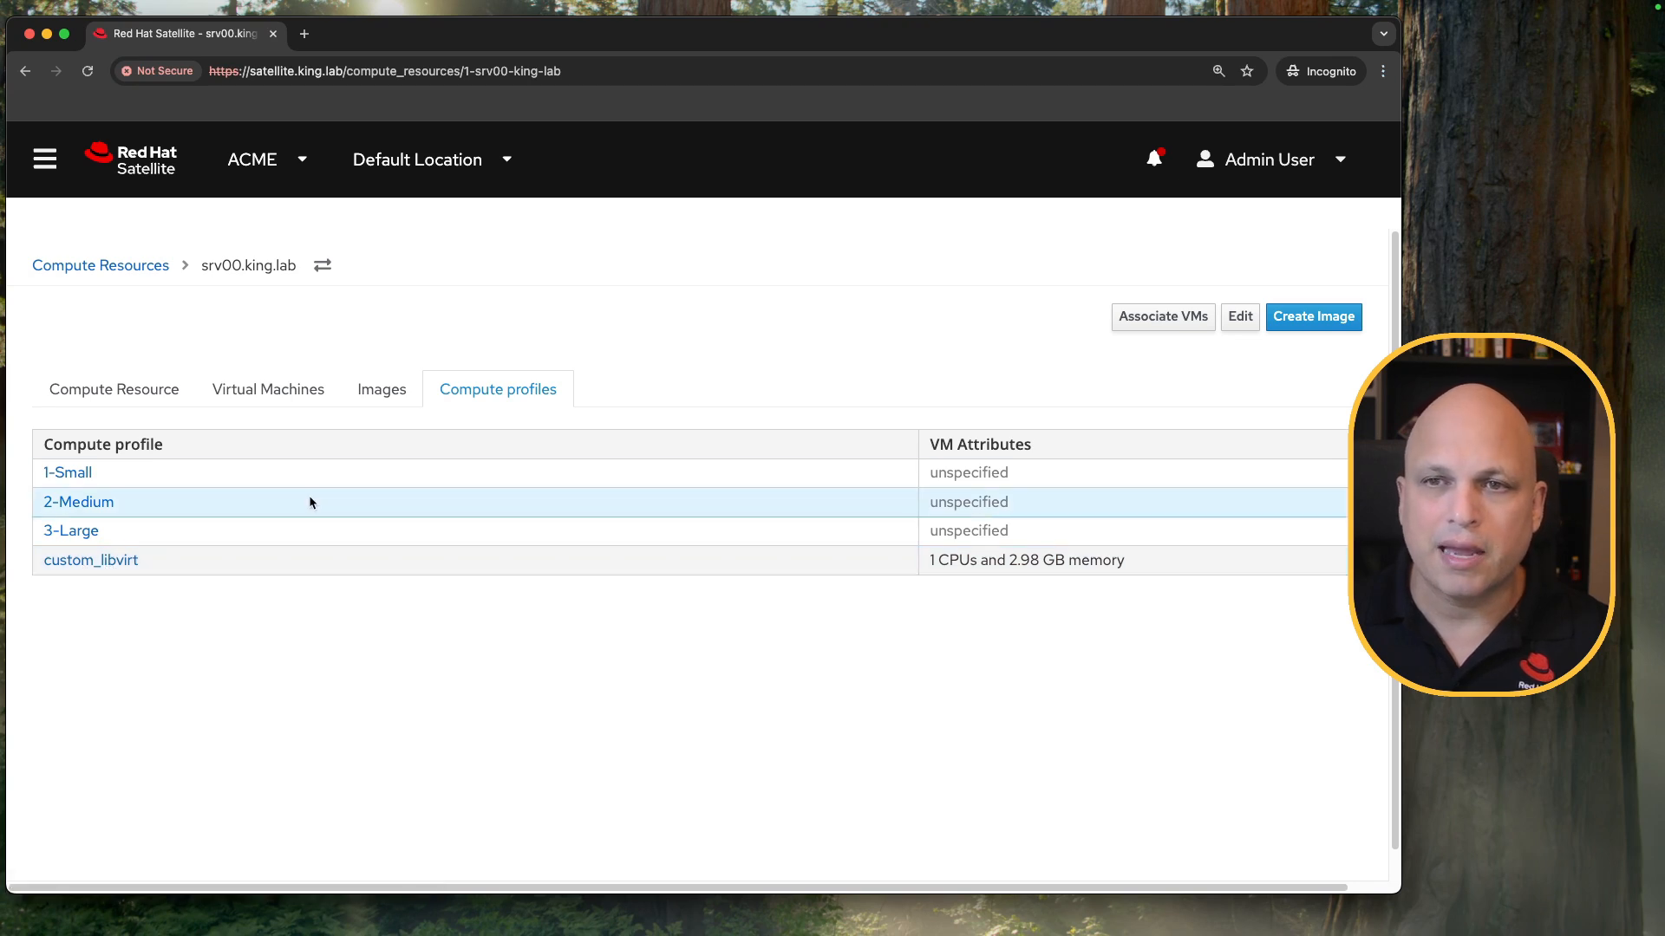
left_click(134, 271)
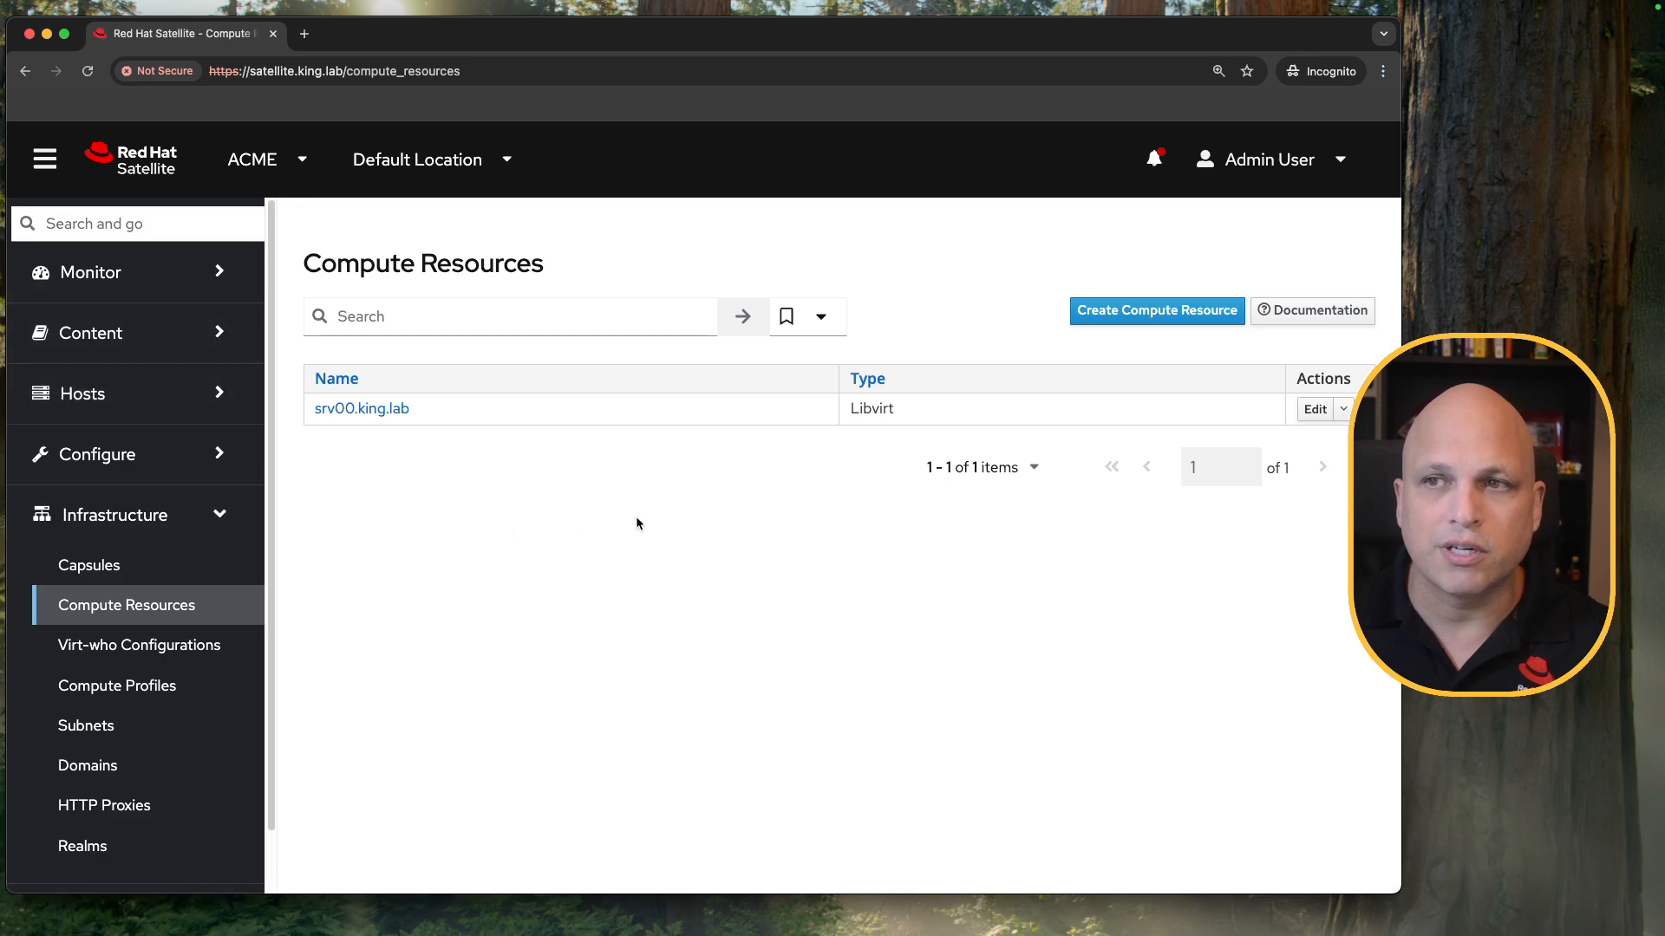